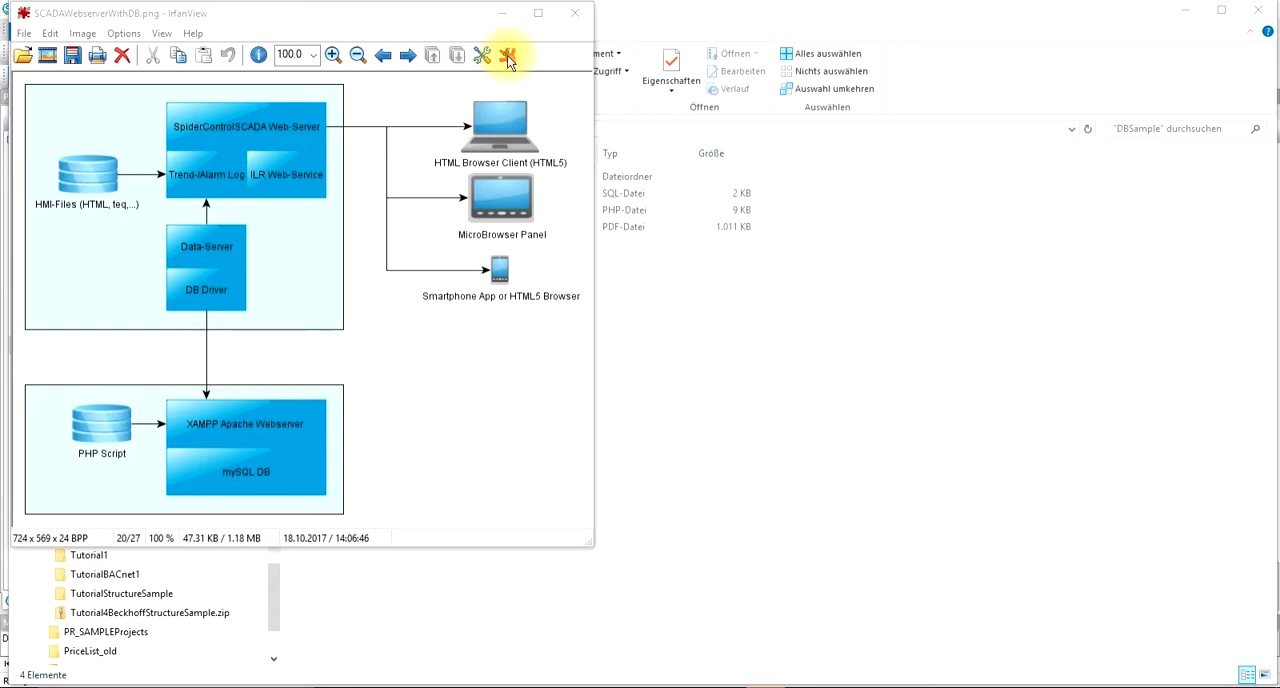
Step: Bring the DBSample folder window to the front, select myScript_Complete.php and open the DBSamplePrj folder
click(654, 17)
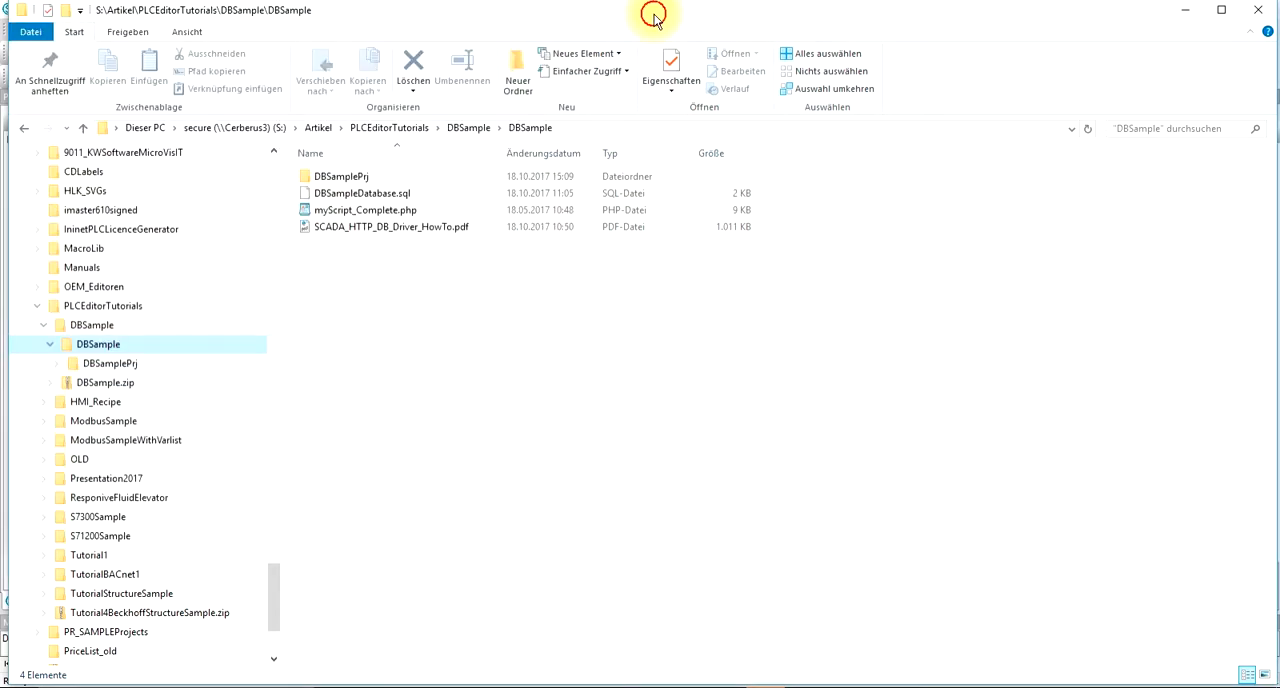
click(336, 212)
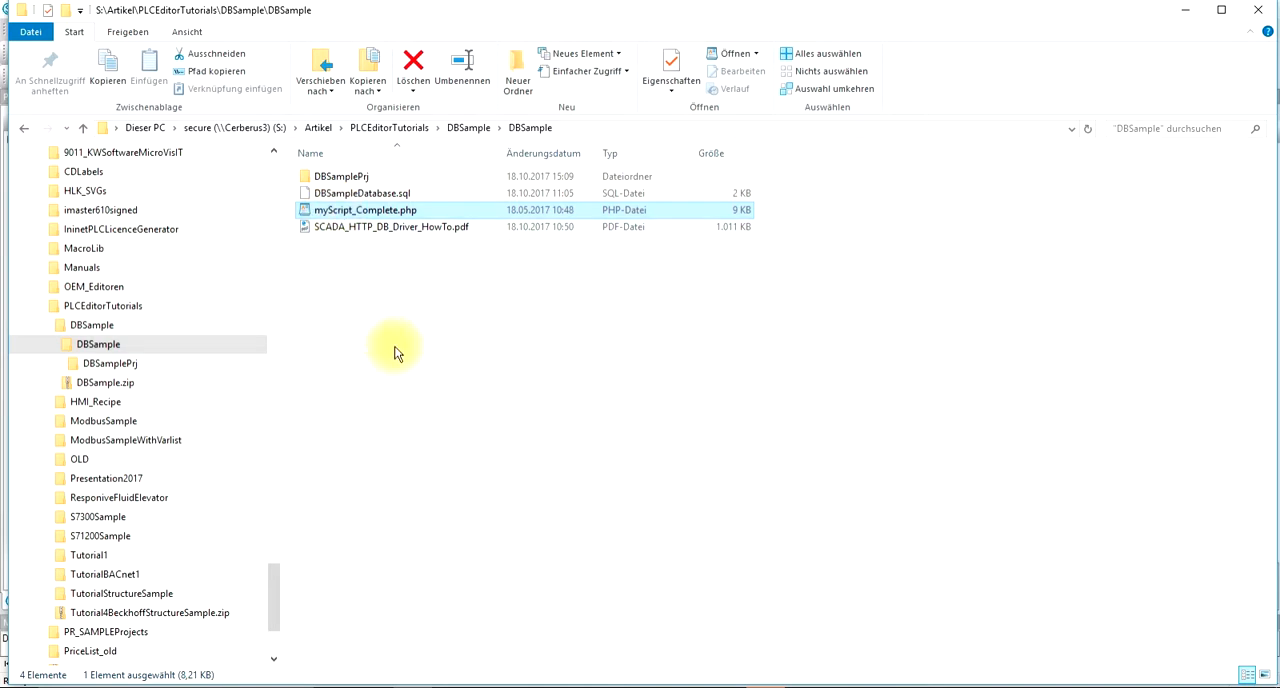
double_click(328, 178)
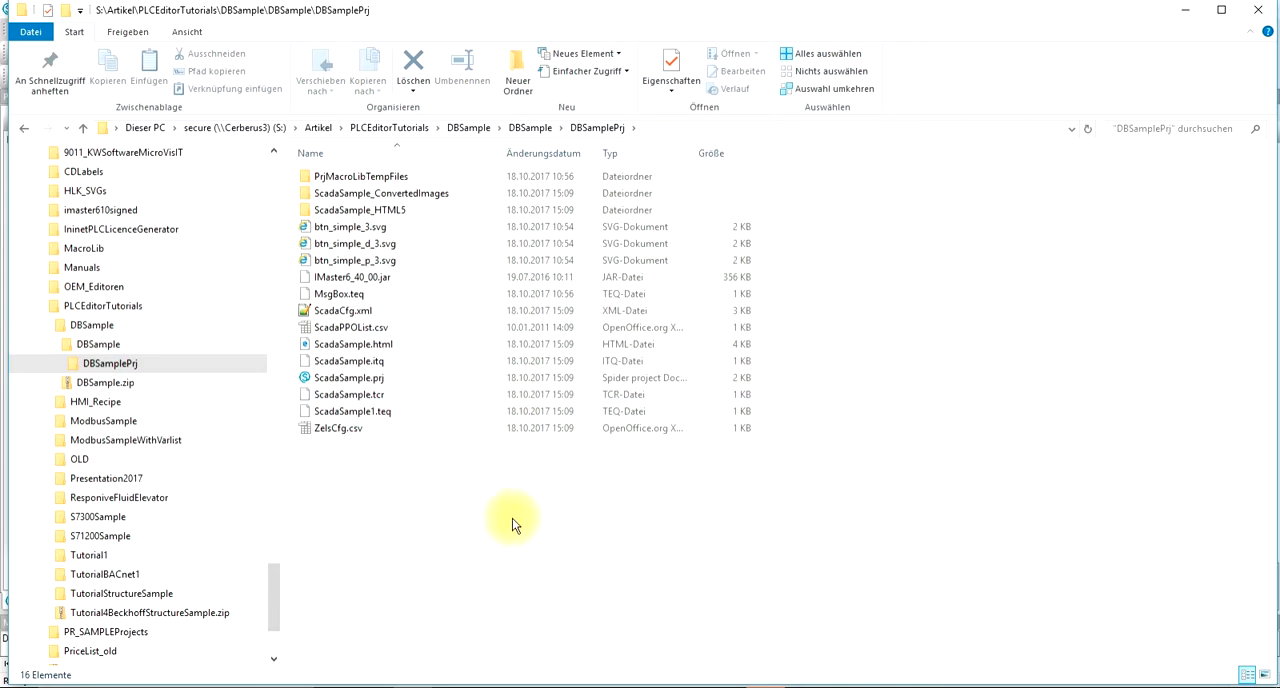
Step: Switch to Chrome and set the INT field on the ScadaSample page to 22
click(457, 676)
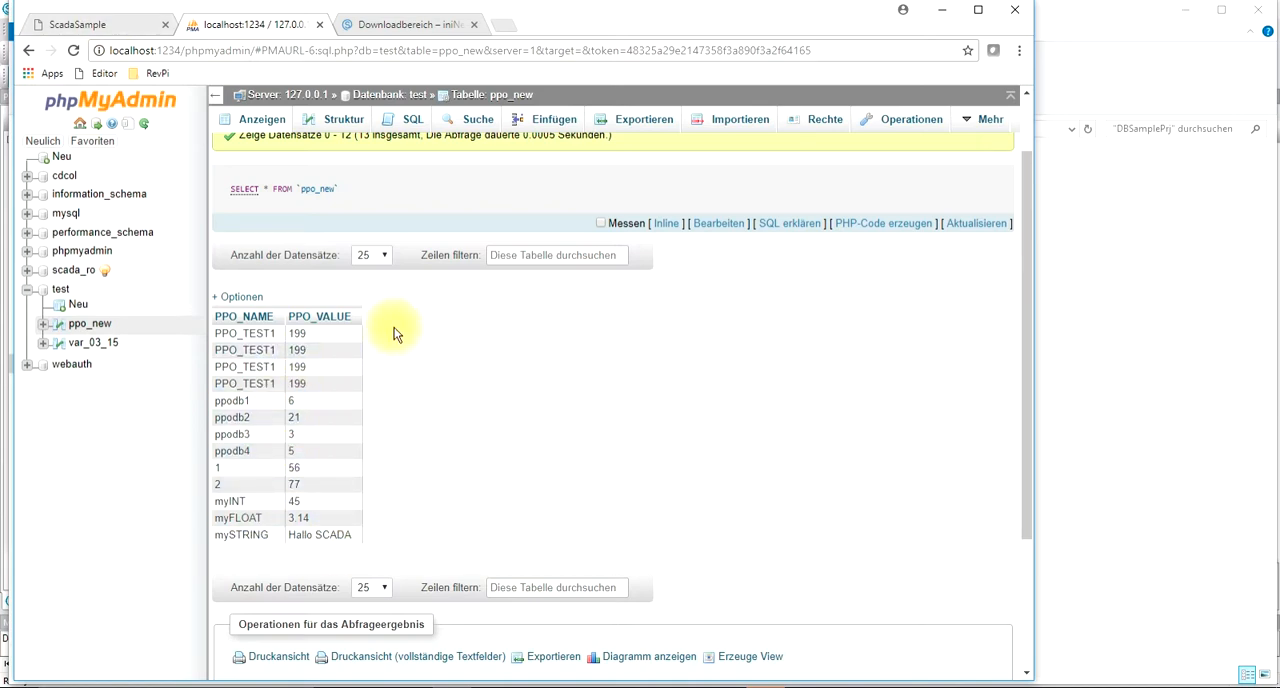
click(125, 26)
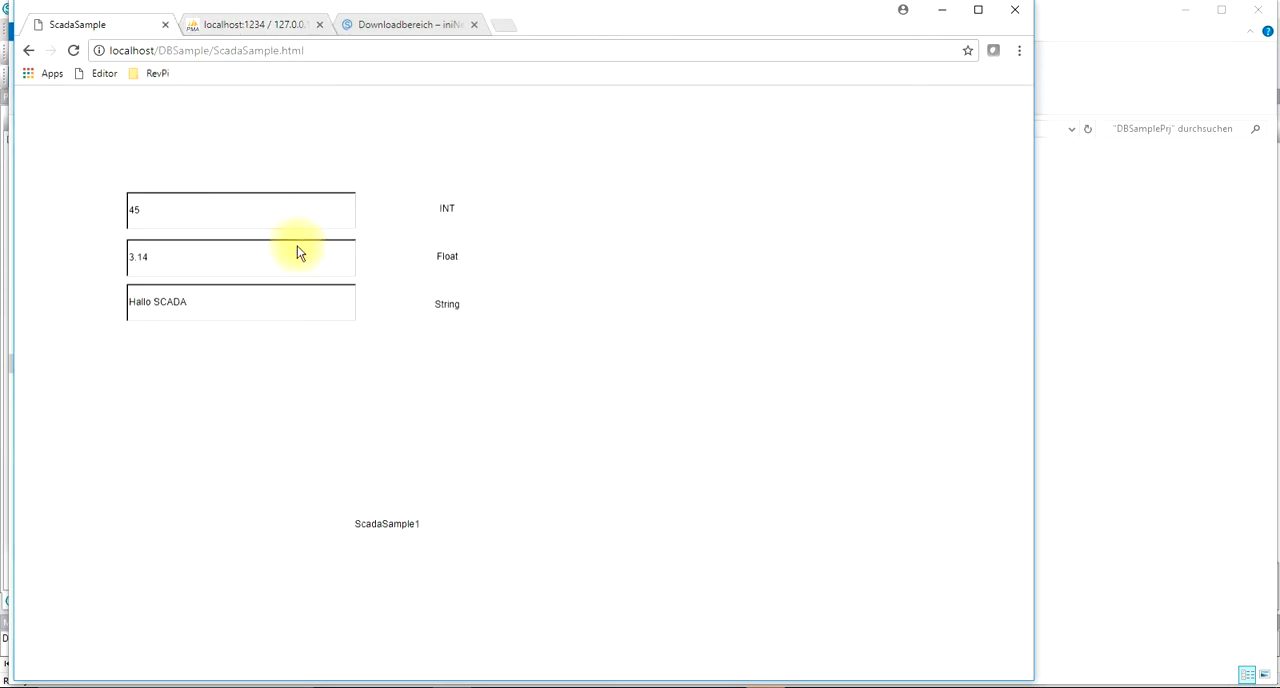
double_click(216, 212)
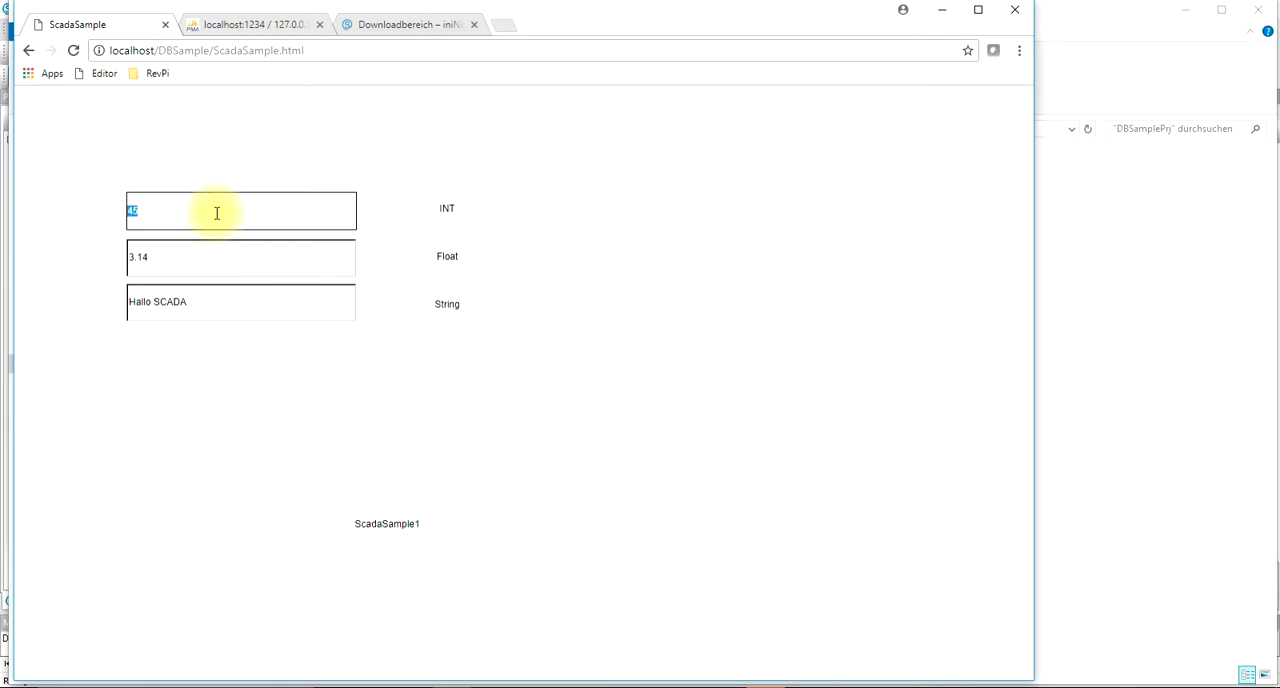
text(22)
key(Return)
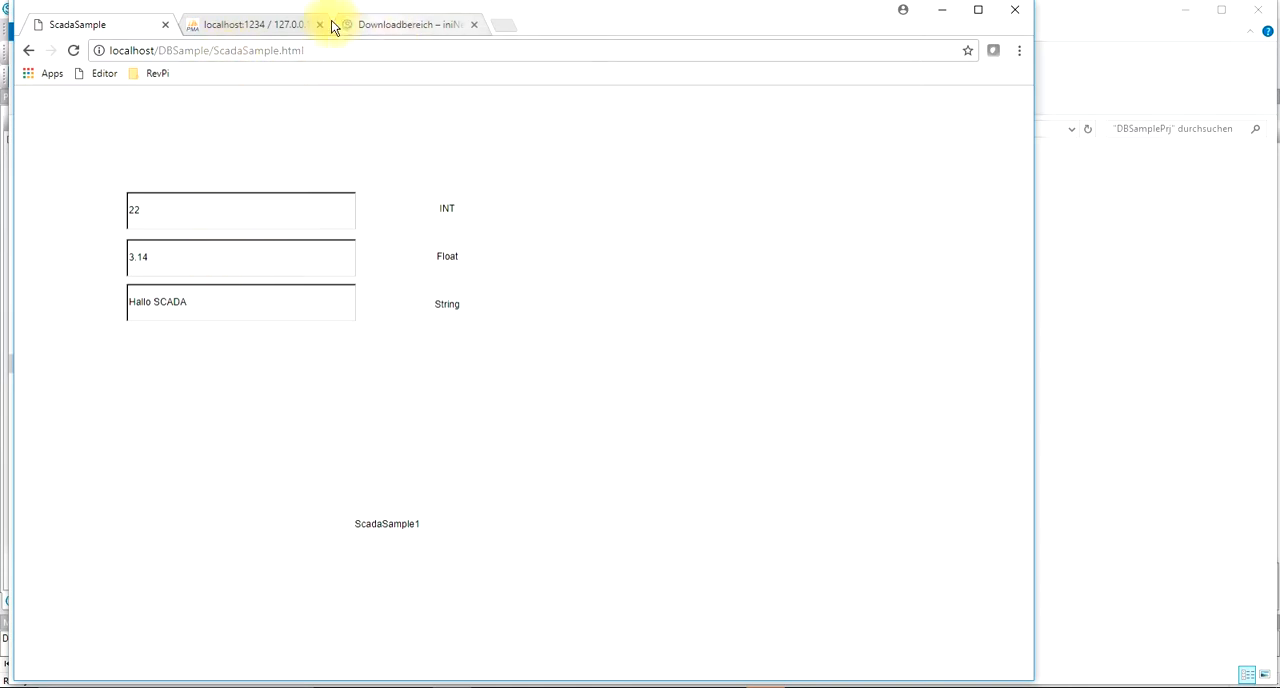
Step: Refresh the ppo_new table listing in phpMyAdmin to check the stored myINT value
click(234, 23)
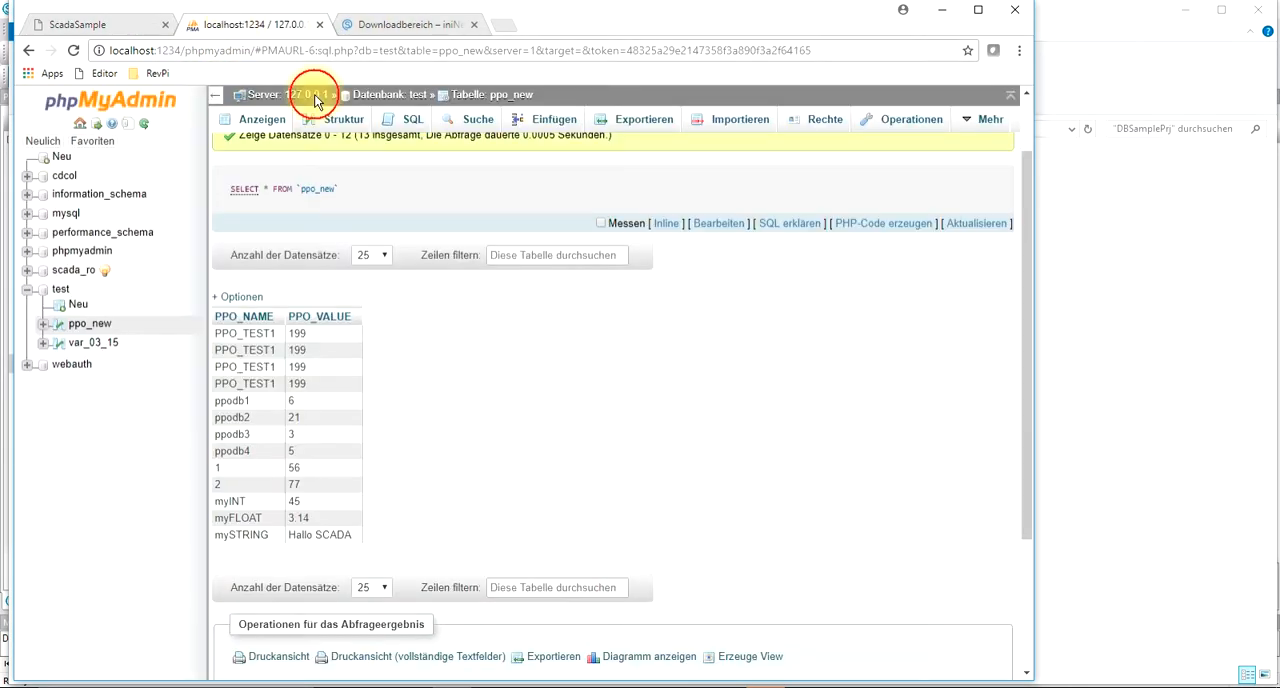
click(975, 223)
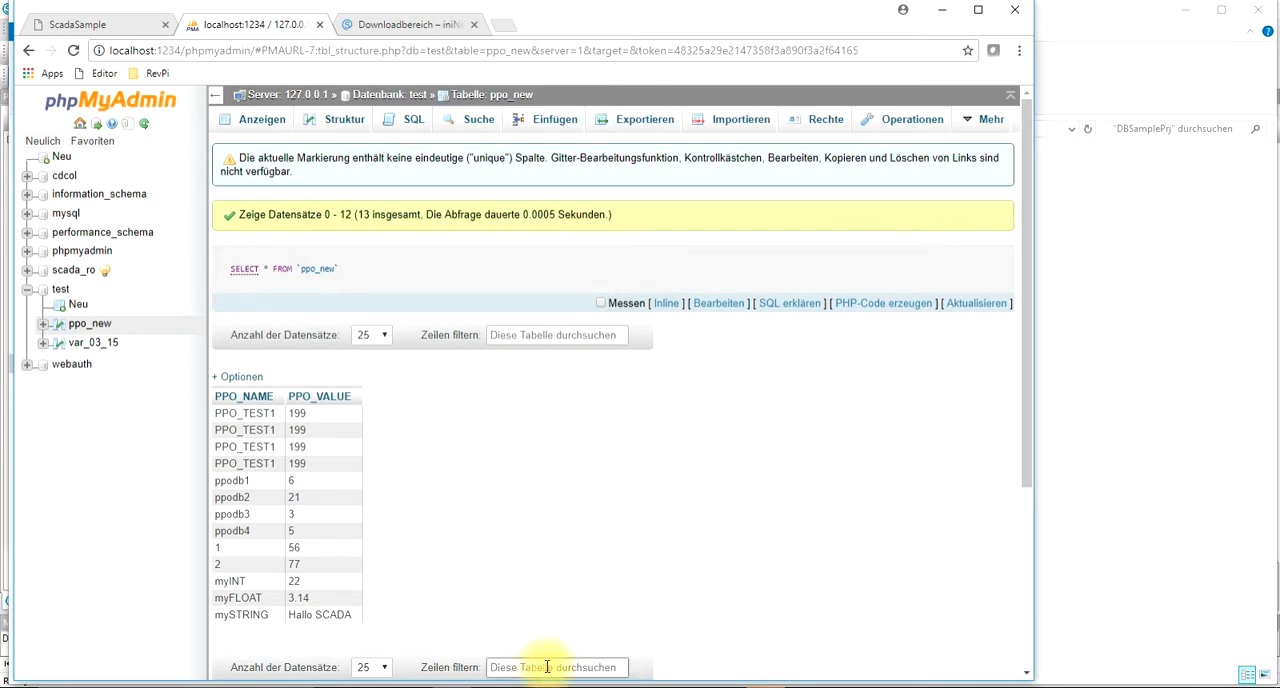
mouse_move(451, 686)
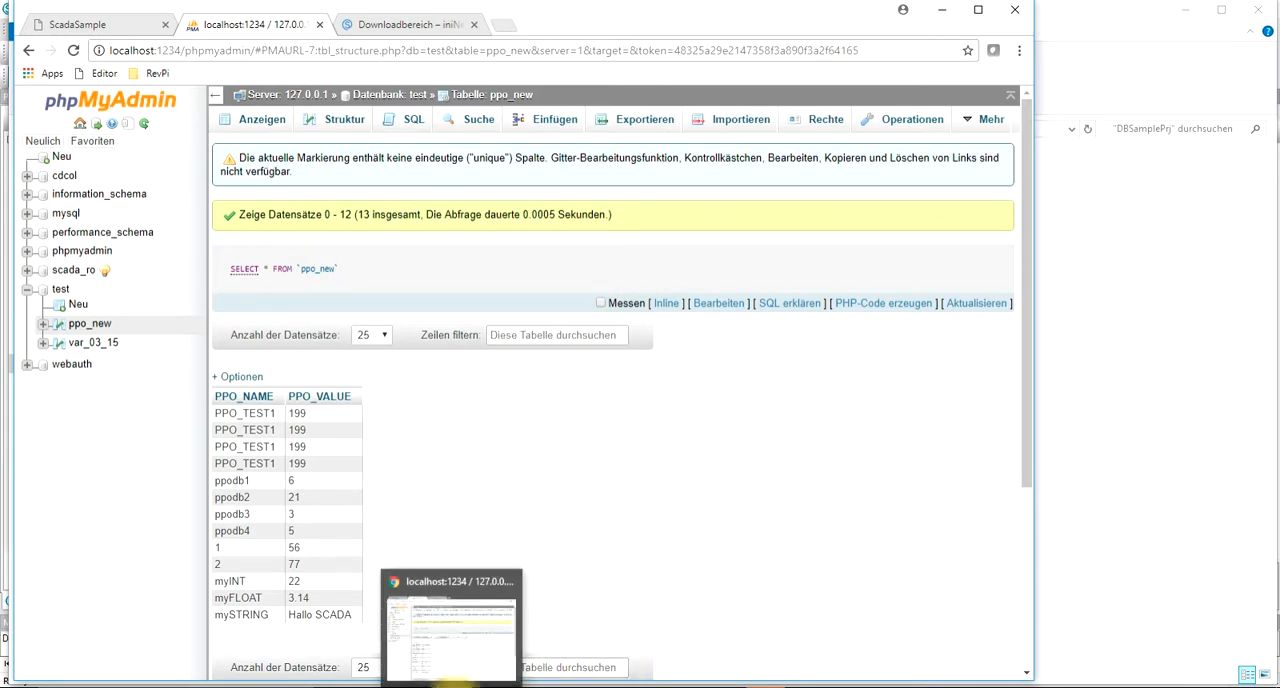
Step: Look through the SpiderControl download page and add SCADA WebServer ST10 (500 Datenpunkte) to the cart
click(418, 28)
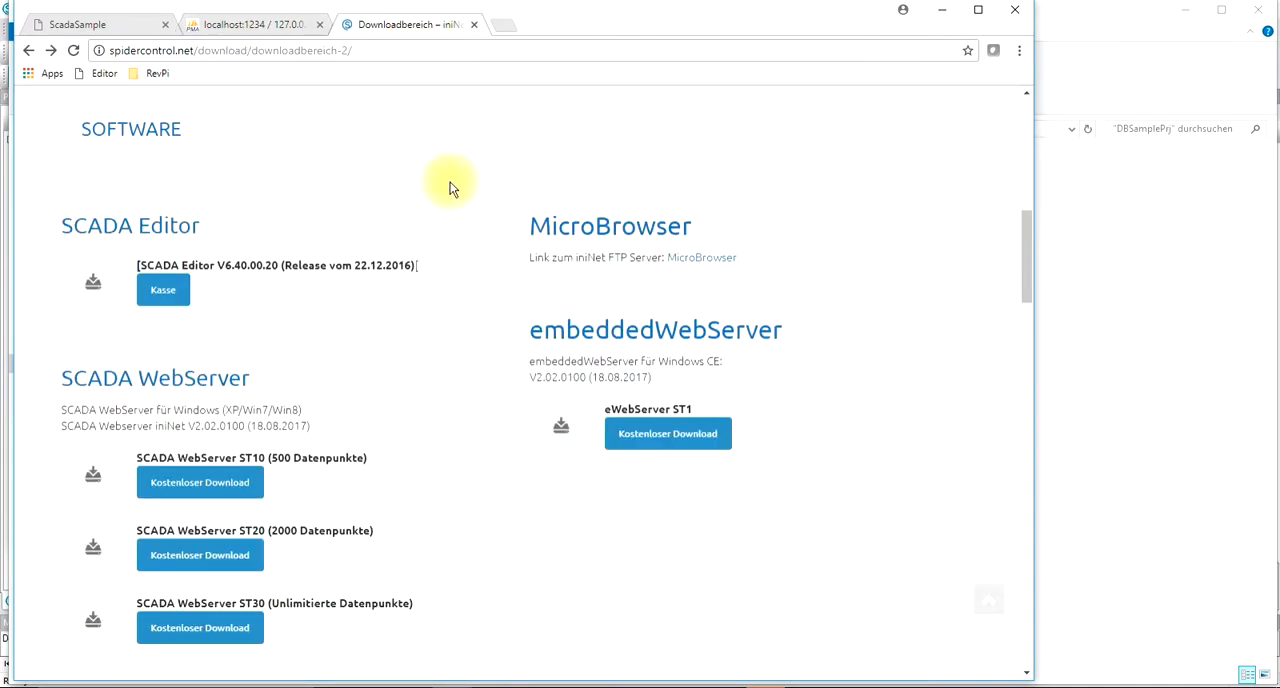
click(160, 290)
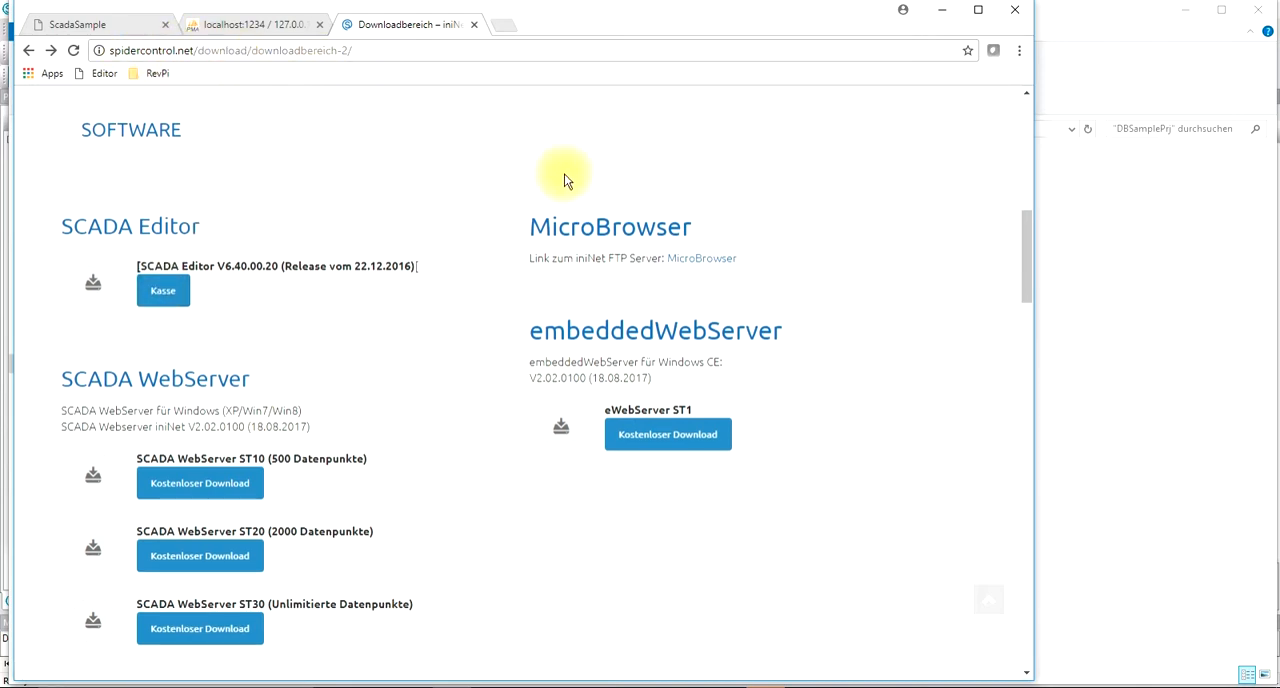
scroll(575, 177, up, 3)
scroll(585, 177, up, 2)
scroll(572, 201, up, 3)
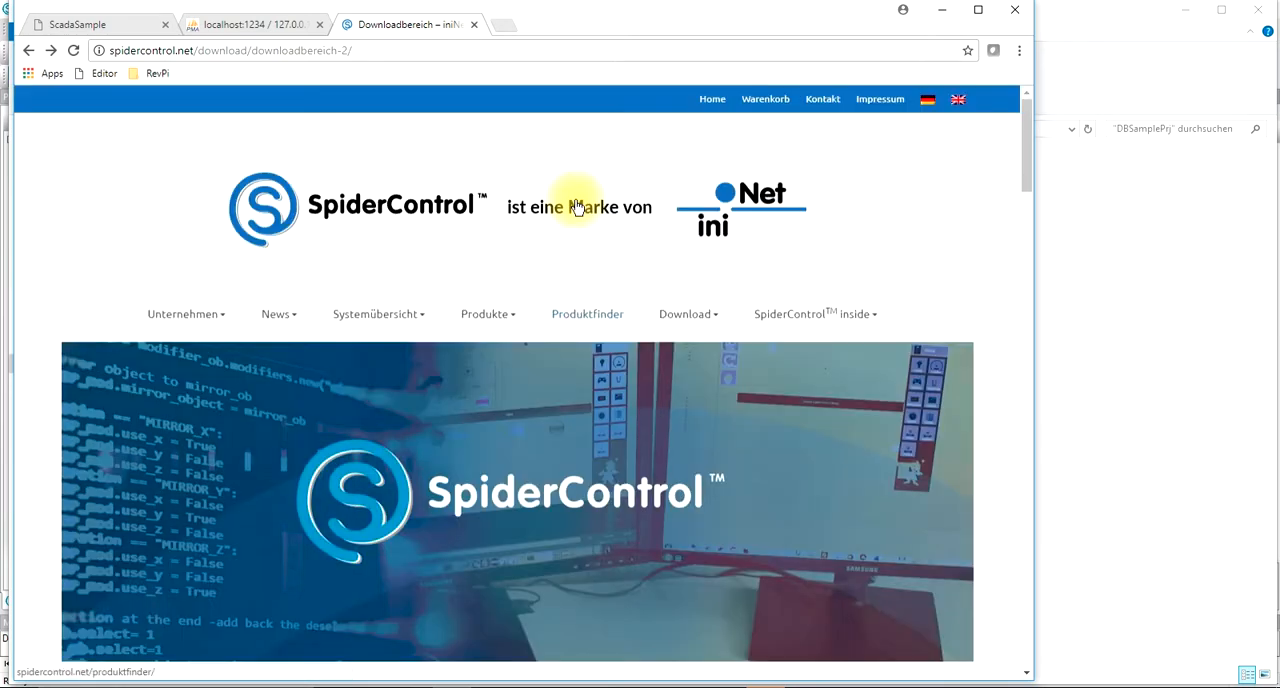
scroll(577, 207, down, 8)
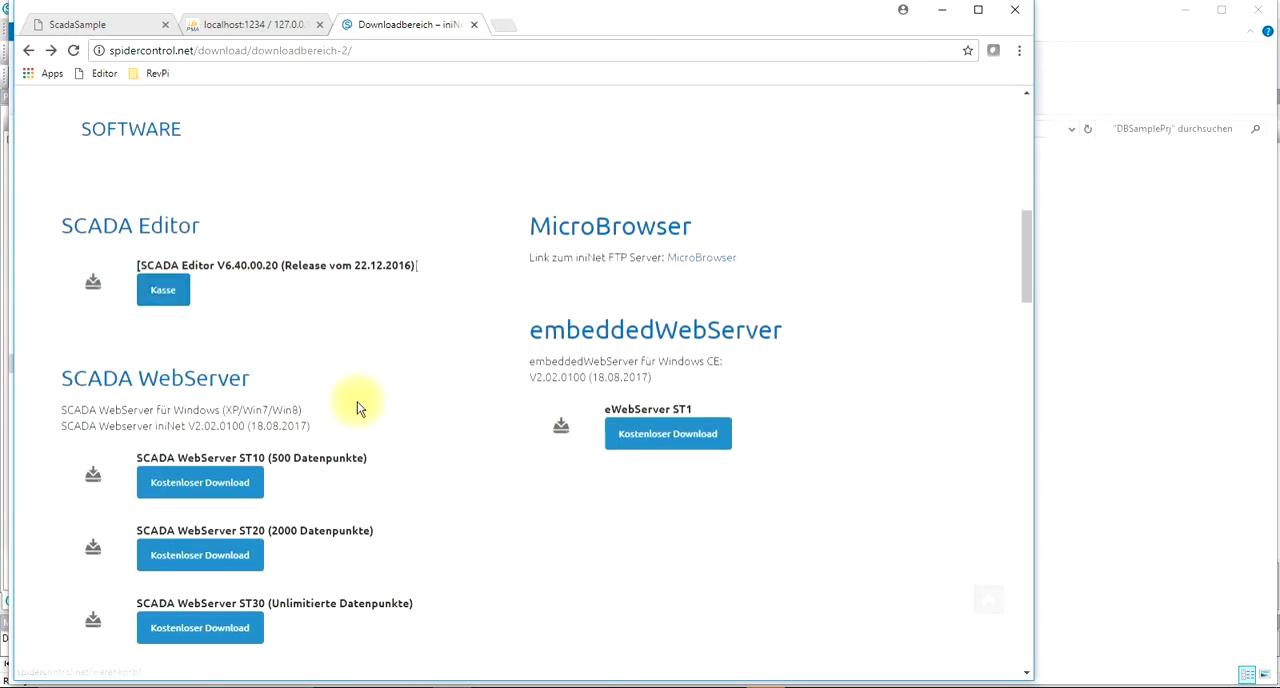
scroll(358, 404, down, 1)
click(220, 404)
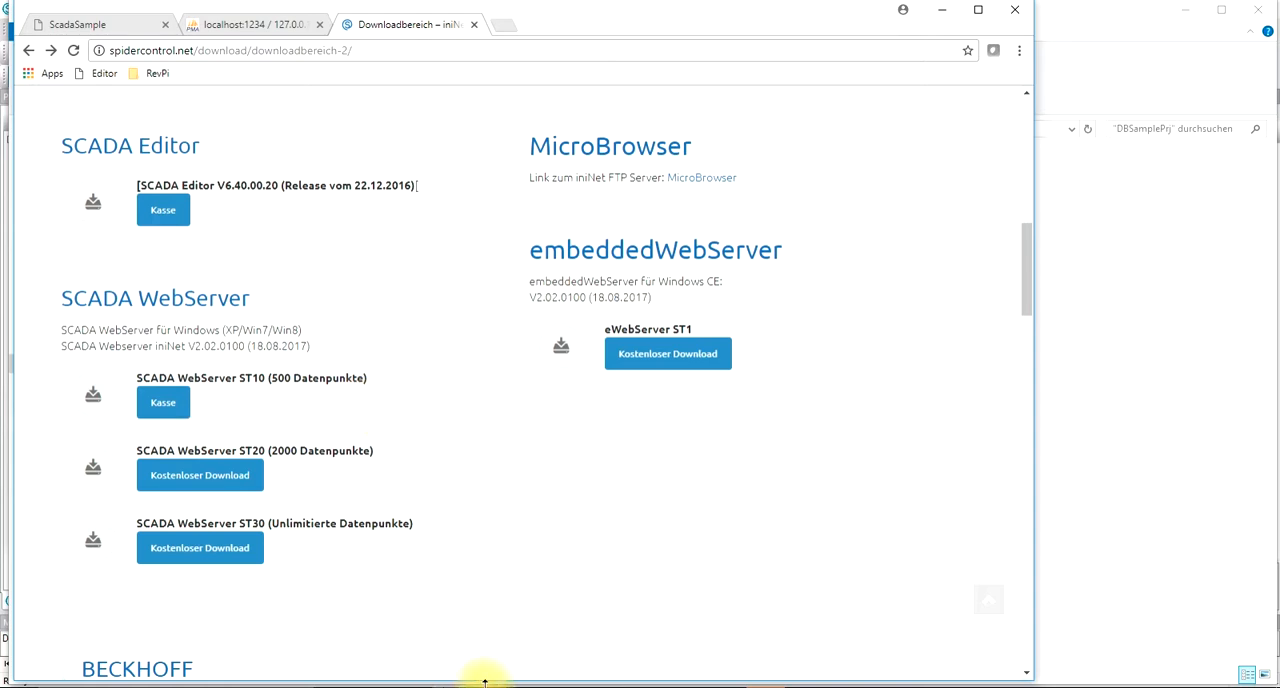
Step: Switch to the SCADA Editor, bring up the SCADA Control Panel and reposition its window to check the web server status
click(634, 687)
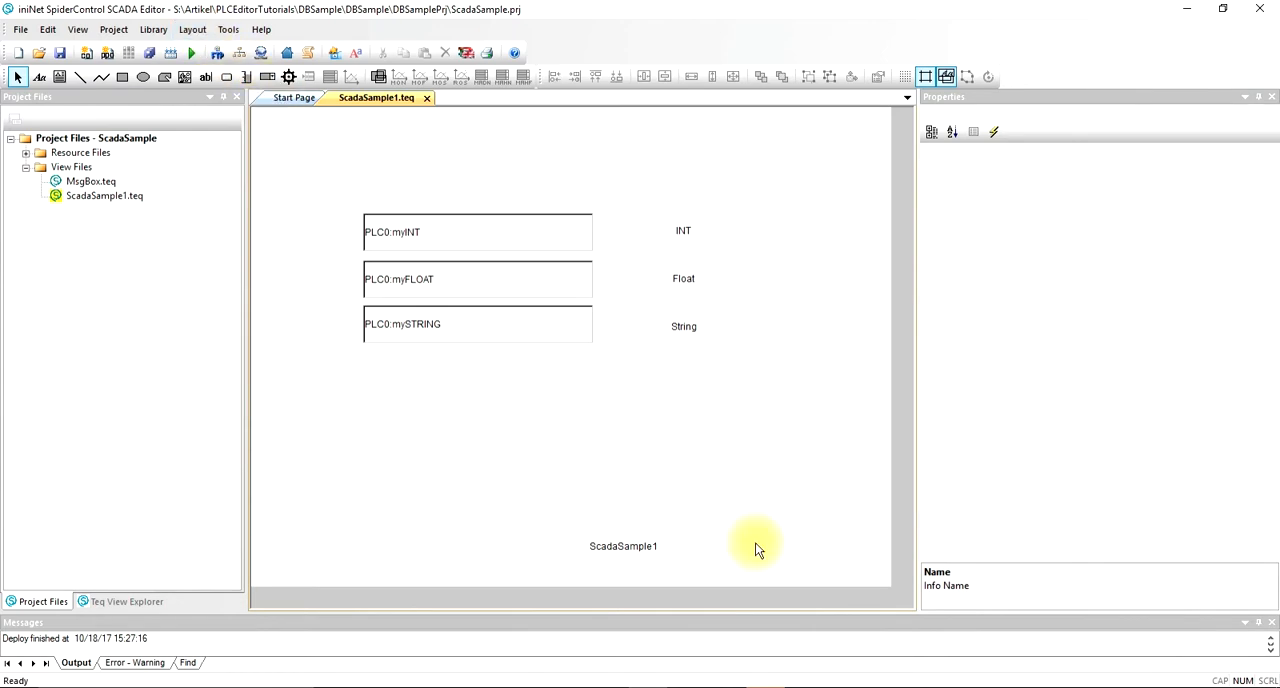
click(810, 684)
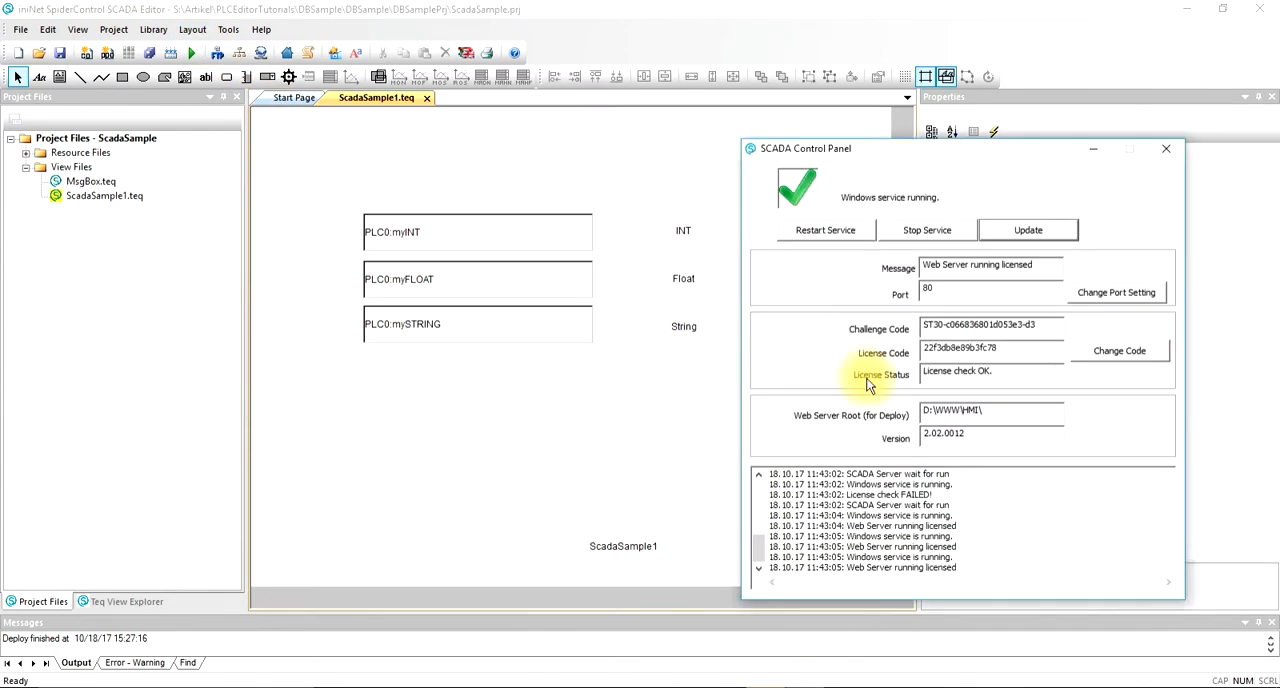
drag(969, 112, 818, 101)
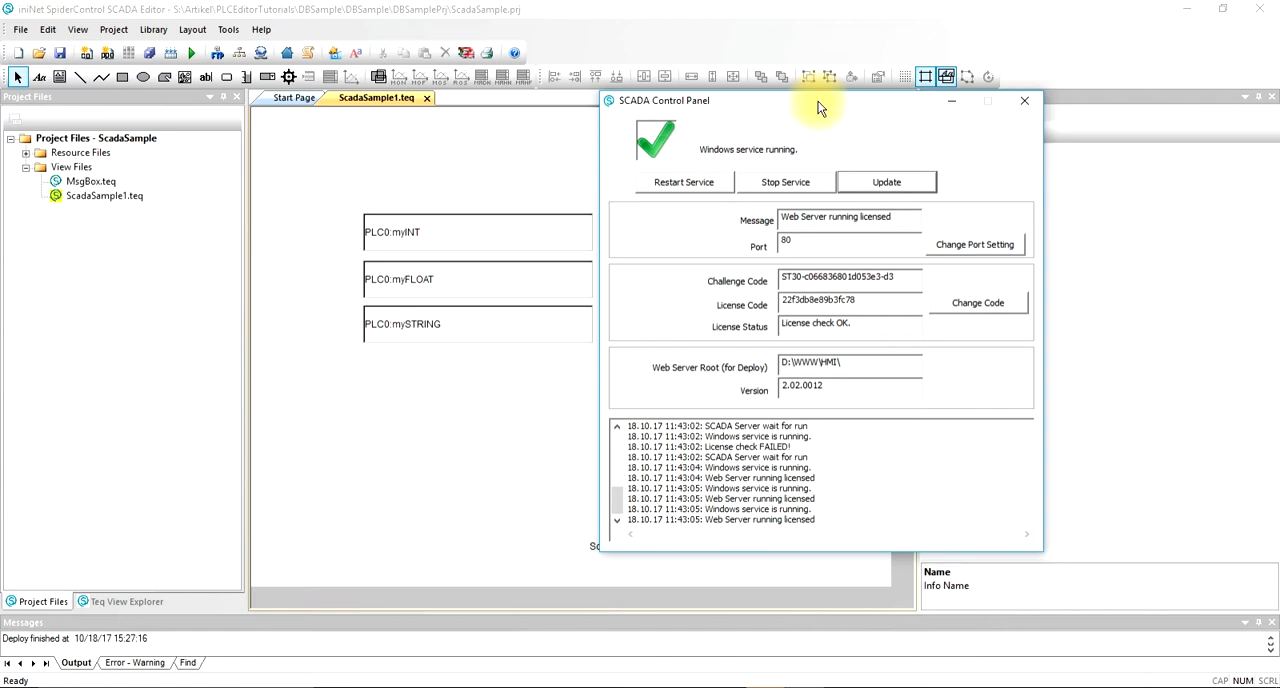
drag(845, 98, 937, 114)
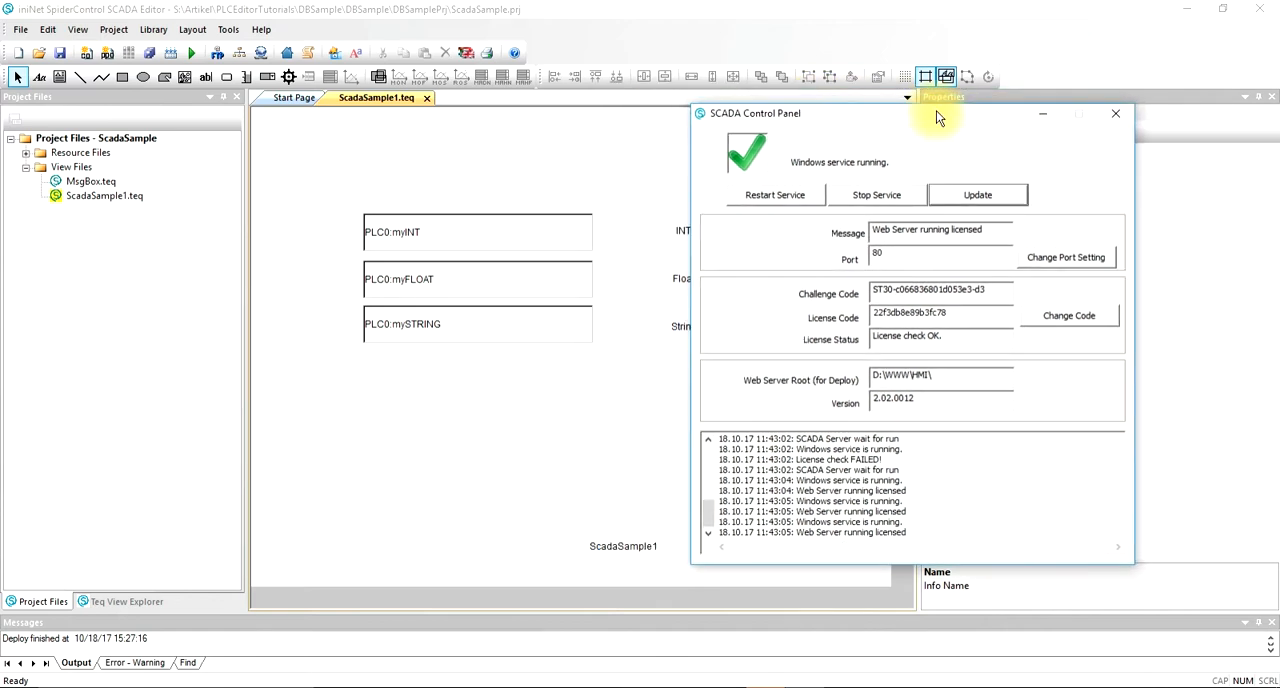
Step: Switch to the SCADA_HTTP_DB_Driver_HowTo PDF in Edge and read from the title page through the contents to the Introduction
click(393, 682)
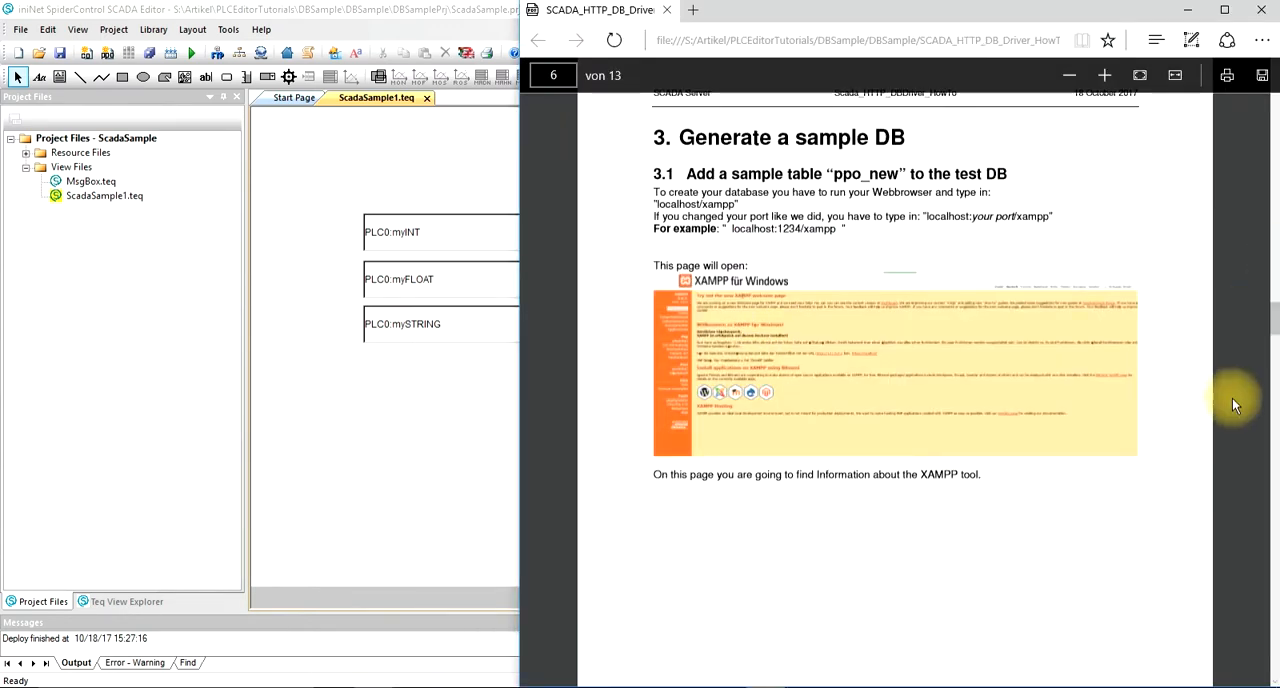
scroll(1275, 265, up, 3)
drag(1275, 265, 1275, 96)
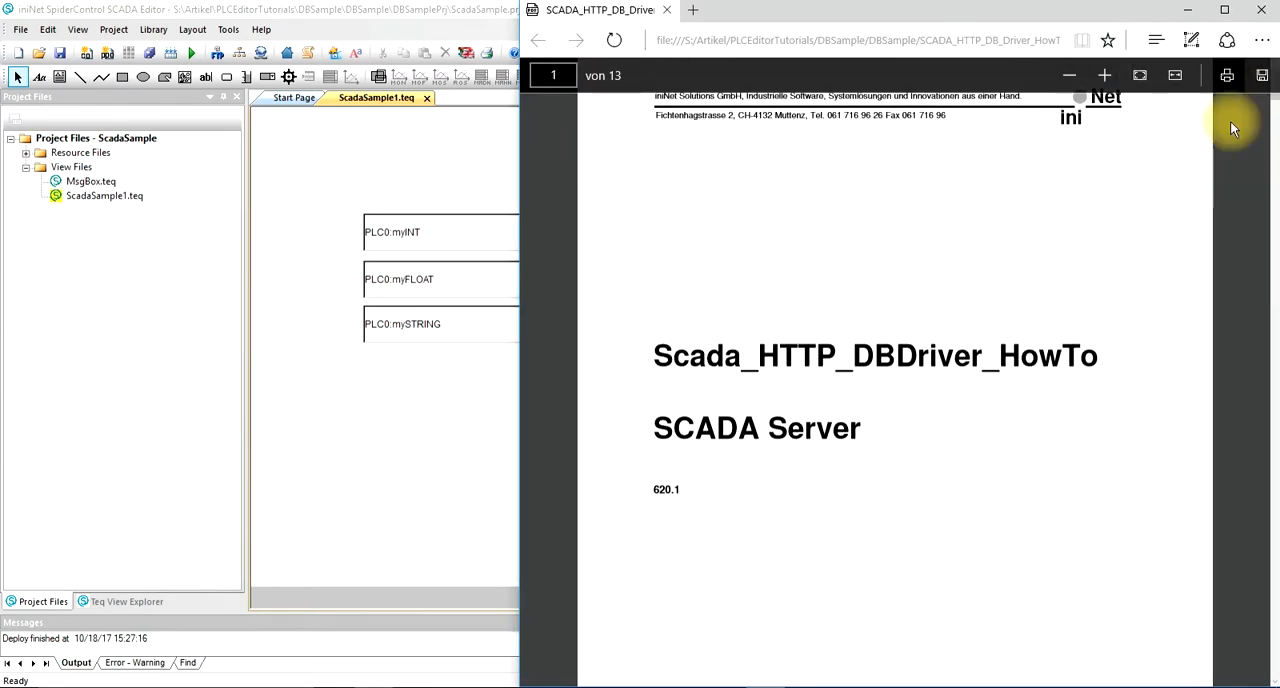
scroll(1195, 147, up, 1)
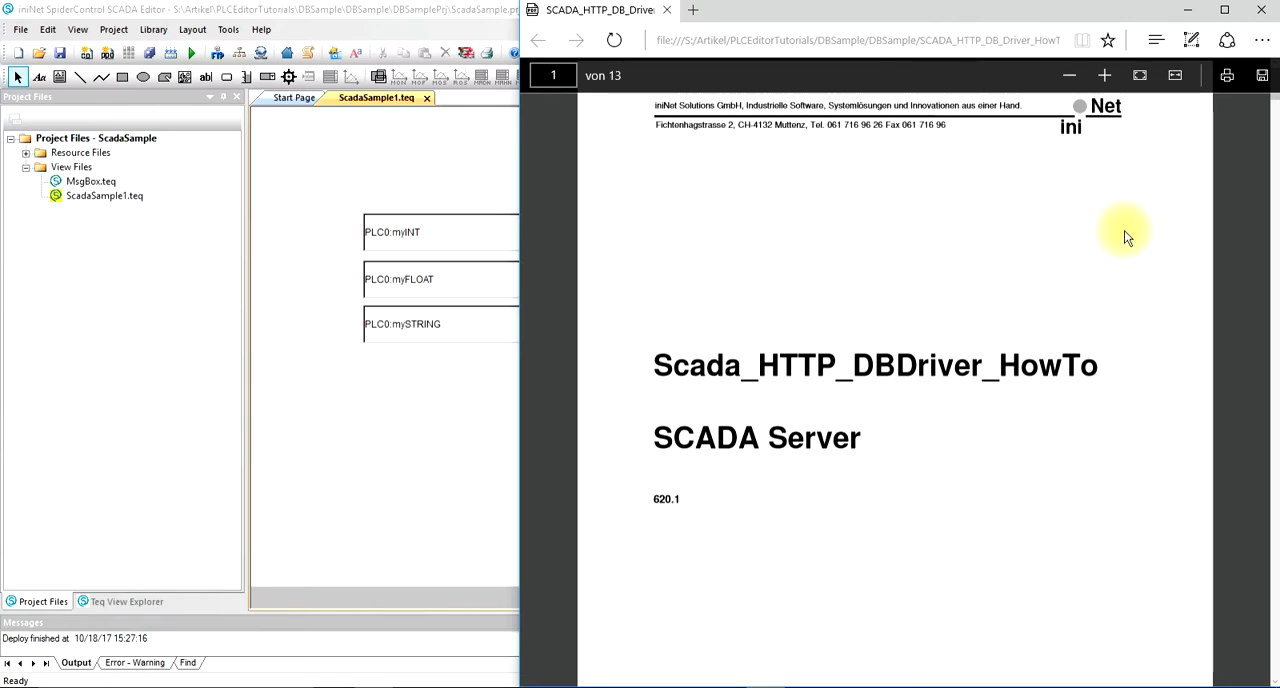
scroll(1116, 255, down, 4)
scroll(1117, 259, down, 14)
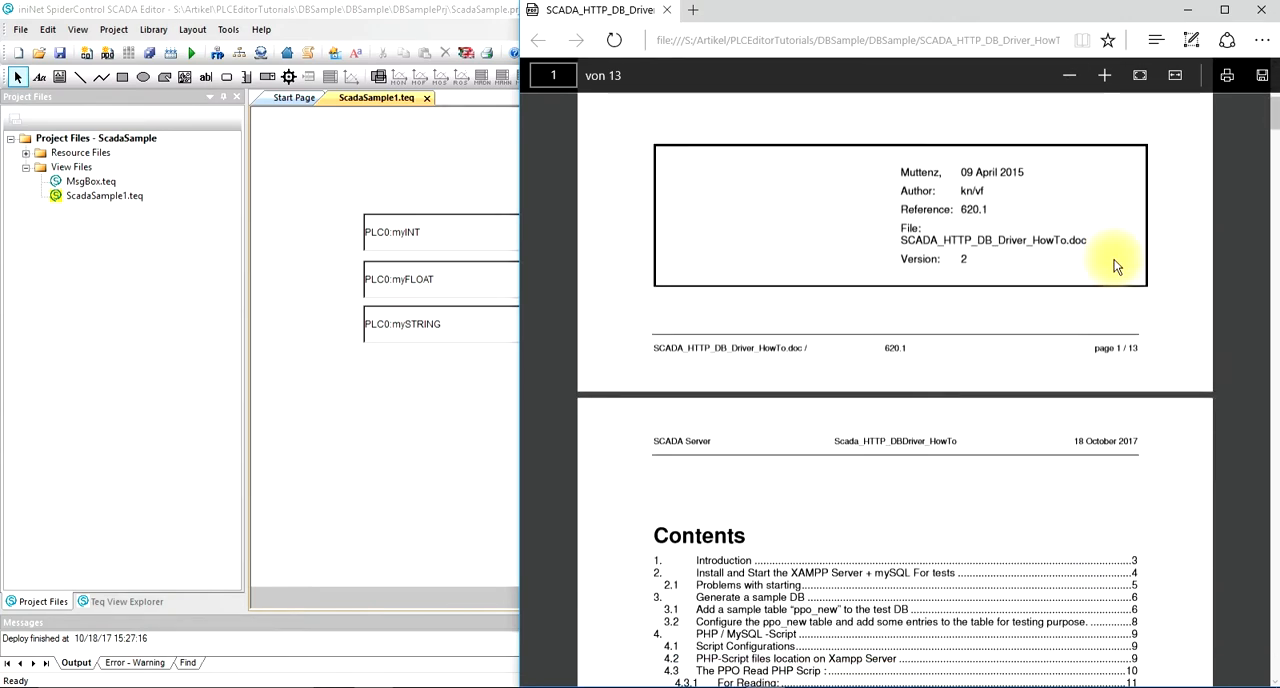
scroll(1113, 275, down, 3)
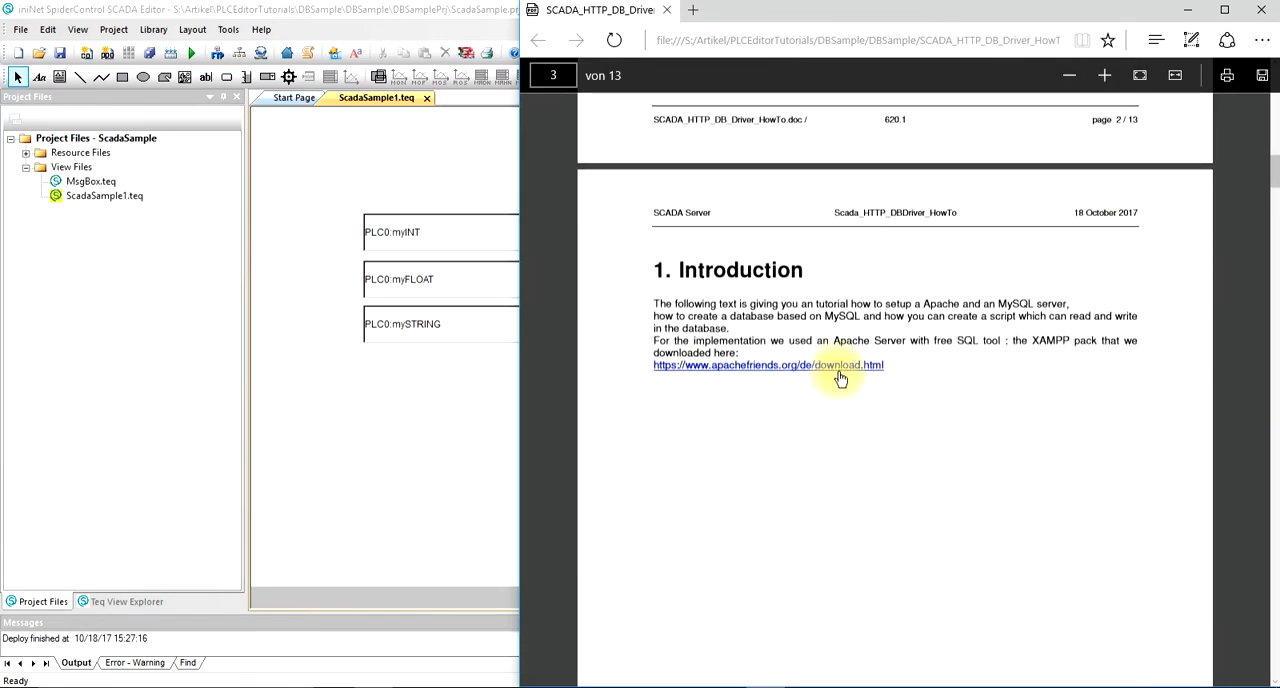
Step: Read section 2 on installing and starting the XAMPP server, including section 2.1 on Apache port problems
scroll(875, 397, down, 10)
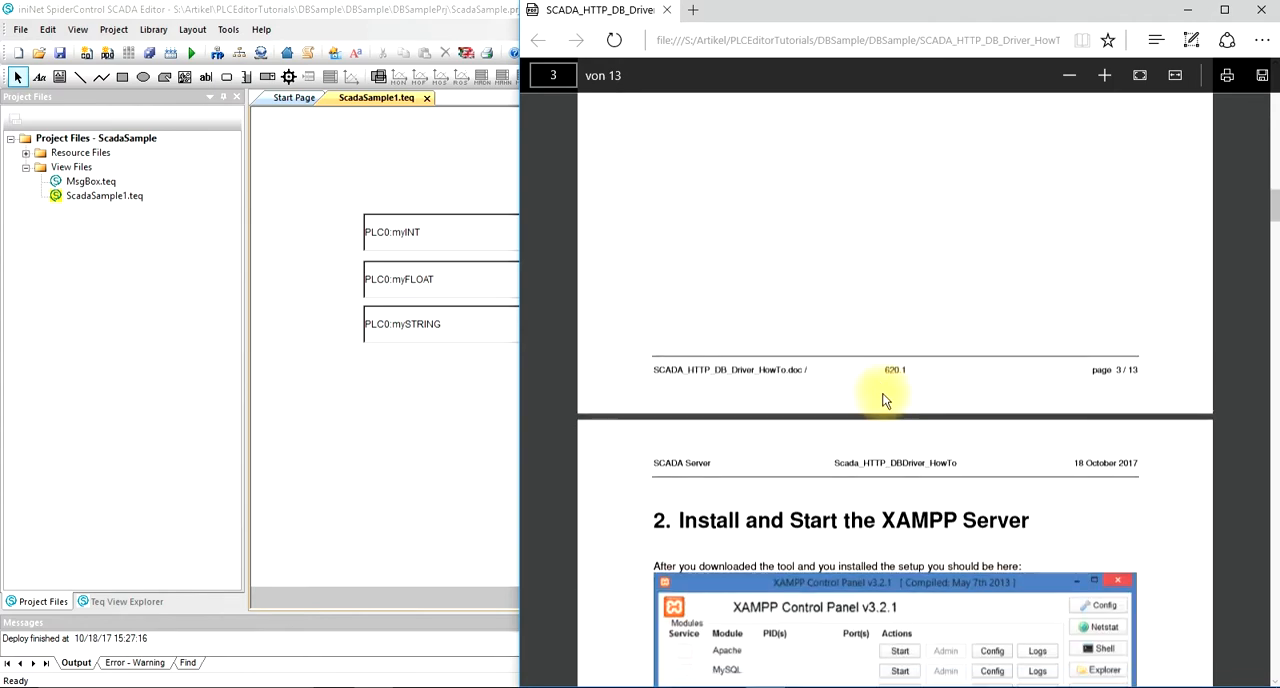
scroll(882, 393, down, 2)
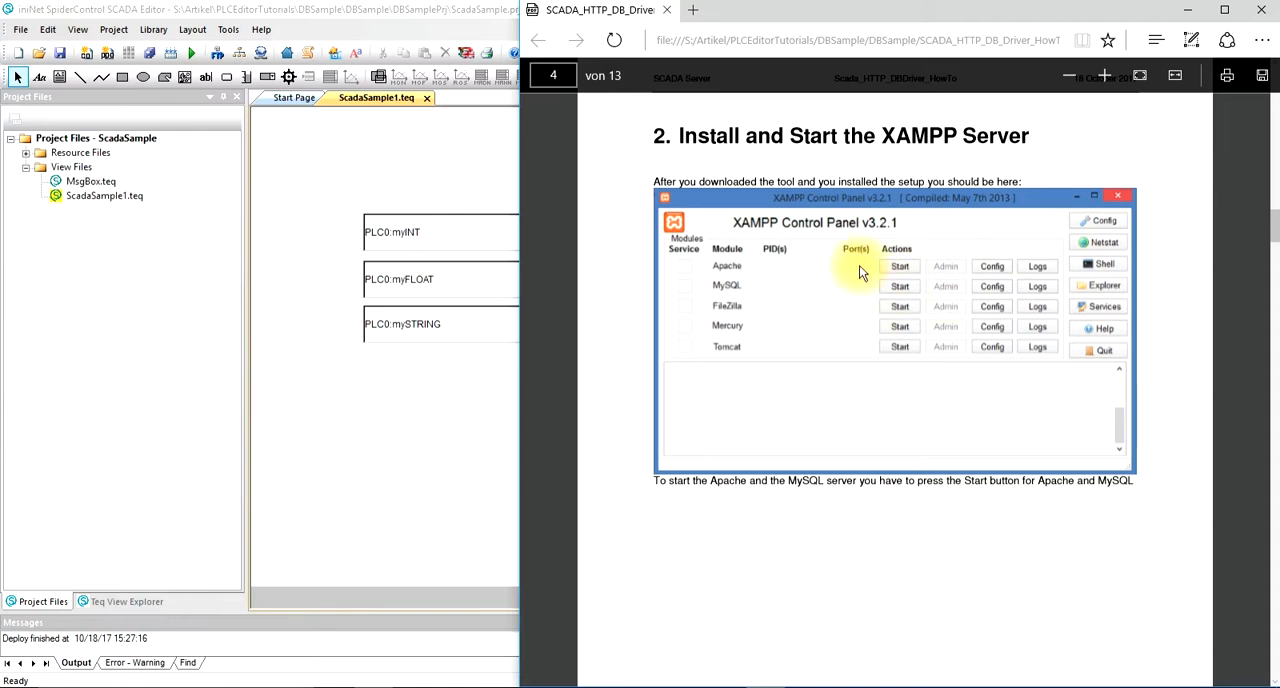
scroll(747, 173, down, 2)
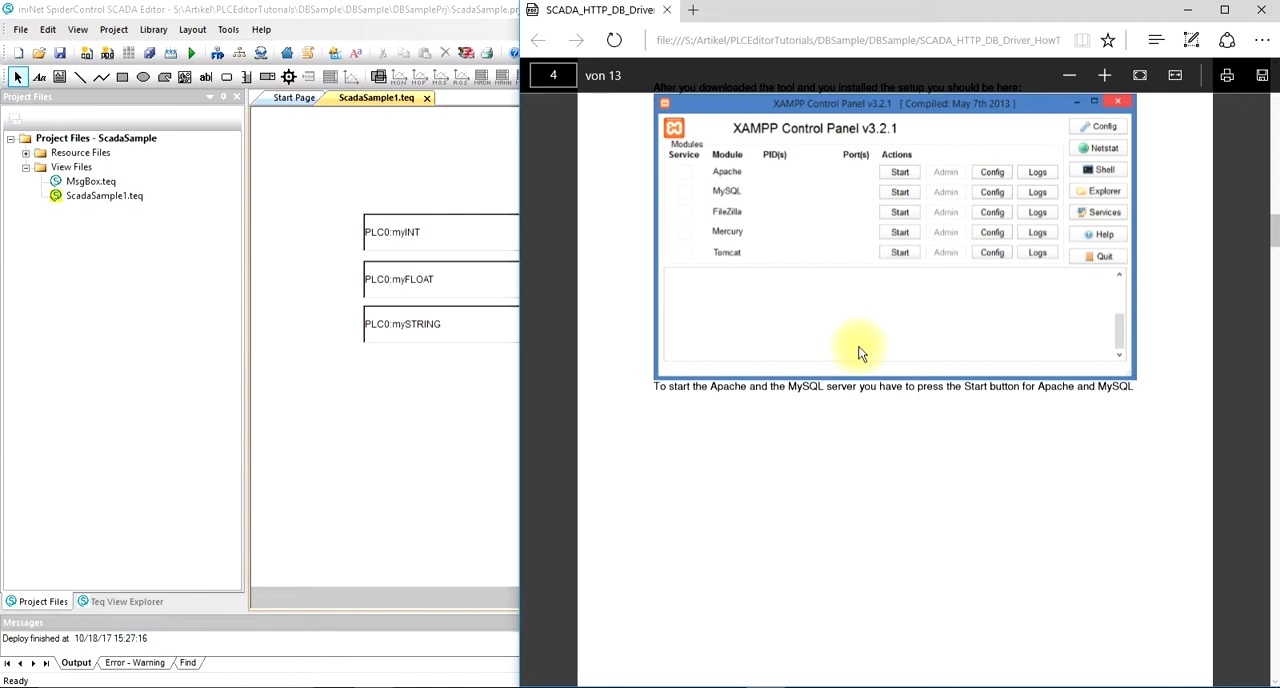
scroll(858, 353, down, 10)
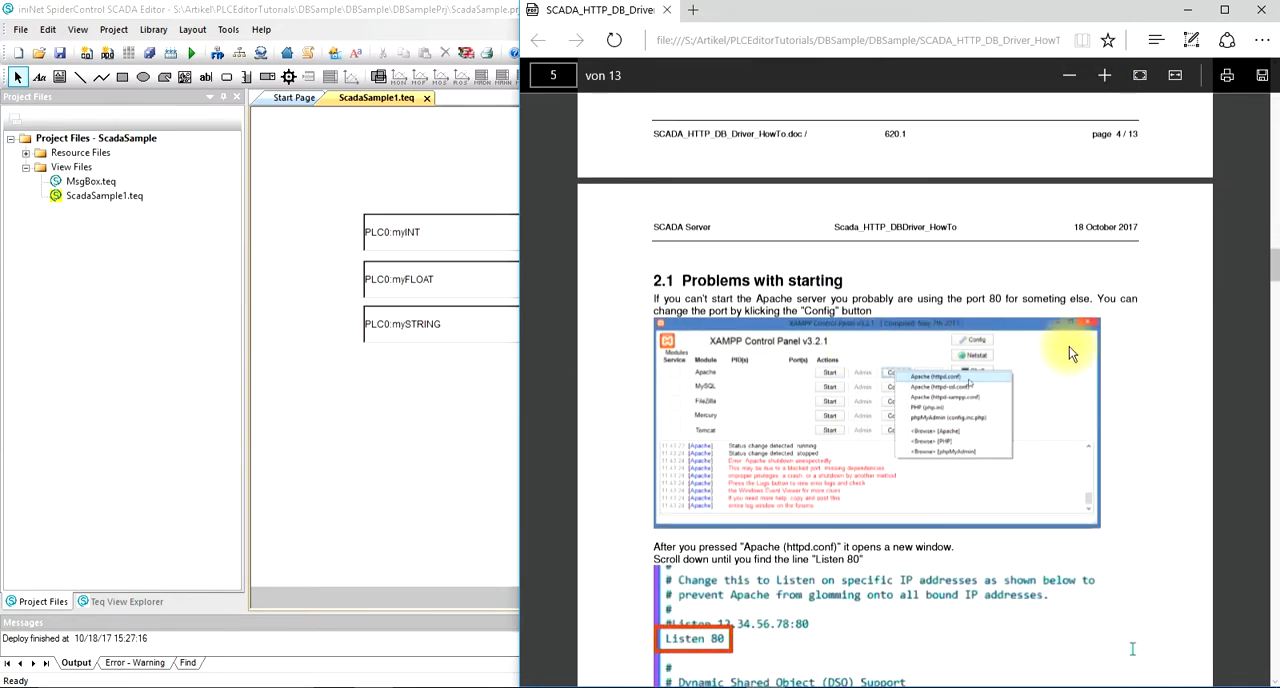
scroll(1069, 347, down, 5)
Step: Read section 3.1 on adding the sample table ppo_new to the test DB, and minimize the PDF window
scroll(1069, 347, down, 6)
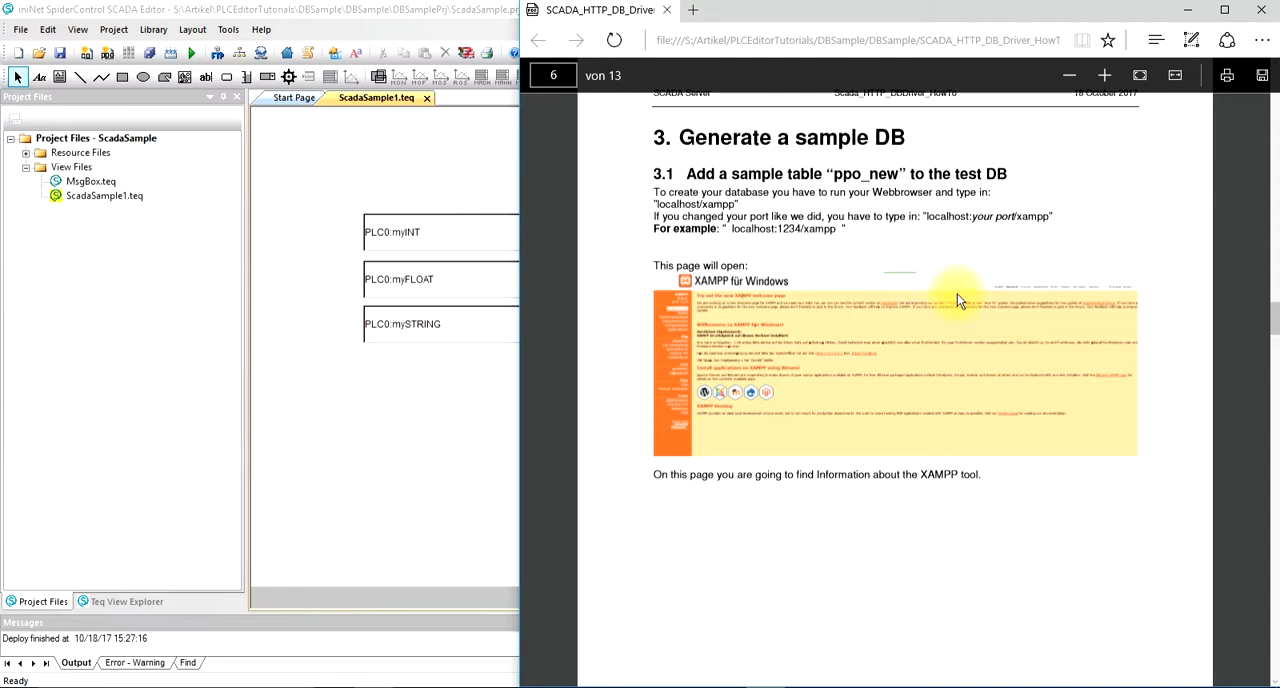
scroll(957, 301, down, 2)
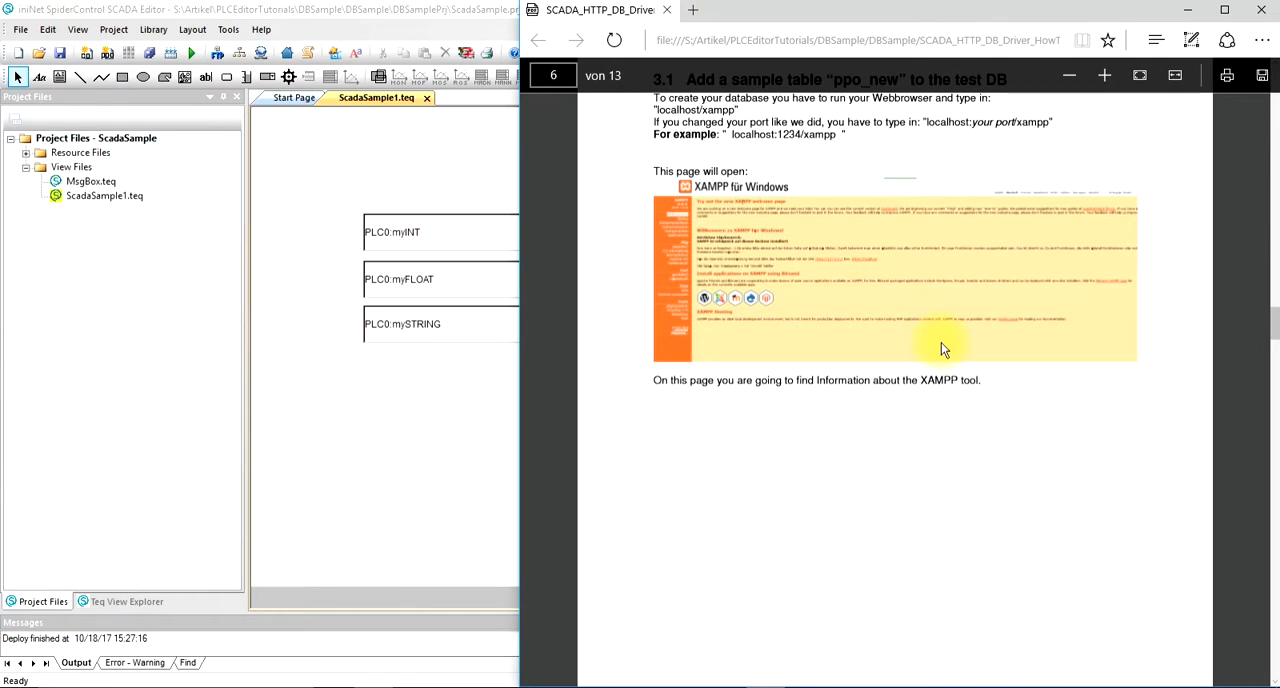
scroll(795, 427, down, 4)
scroll(795, 427, down, 10)
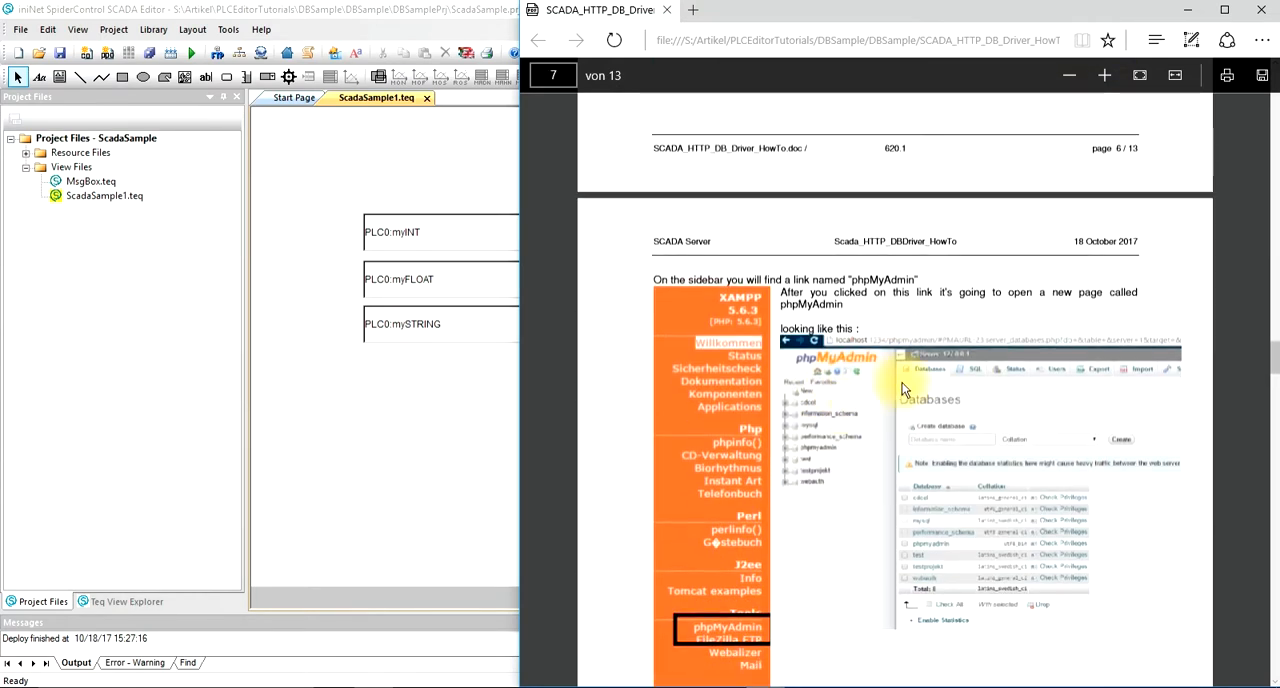
scroll(913, 375, up, 8)
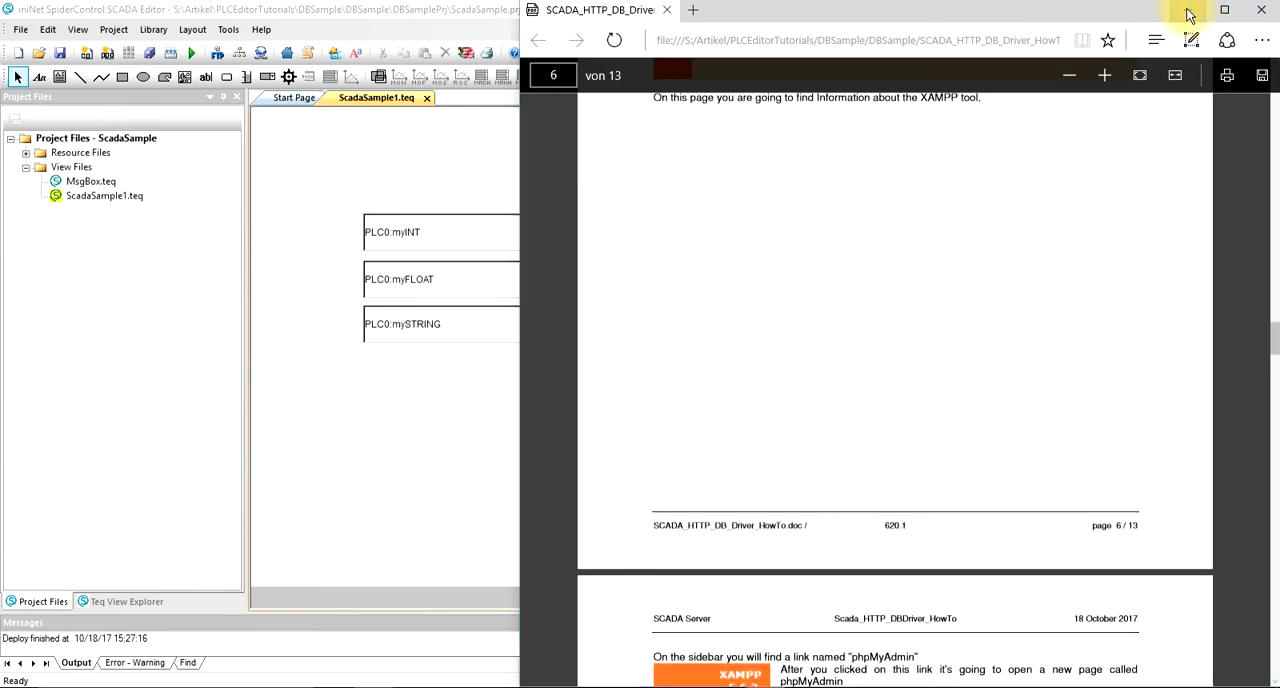
click(1188, 11)
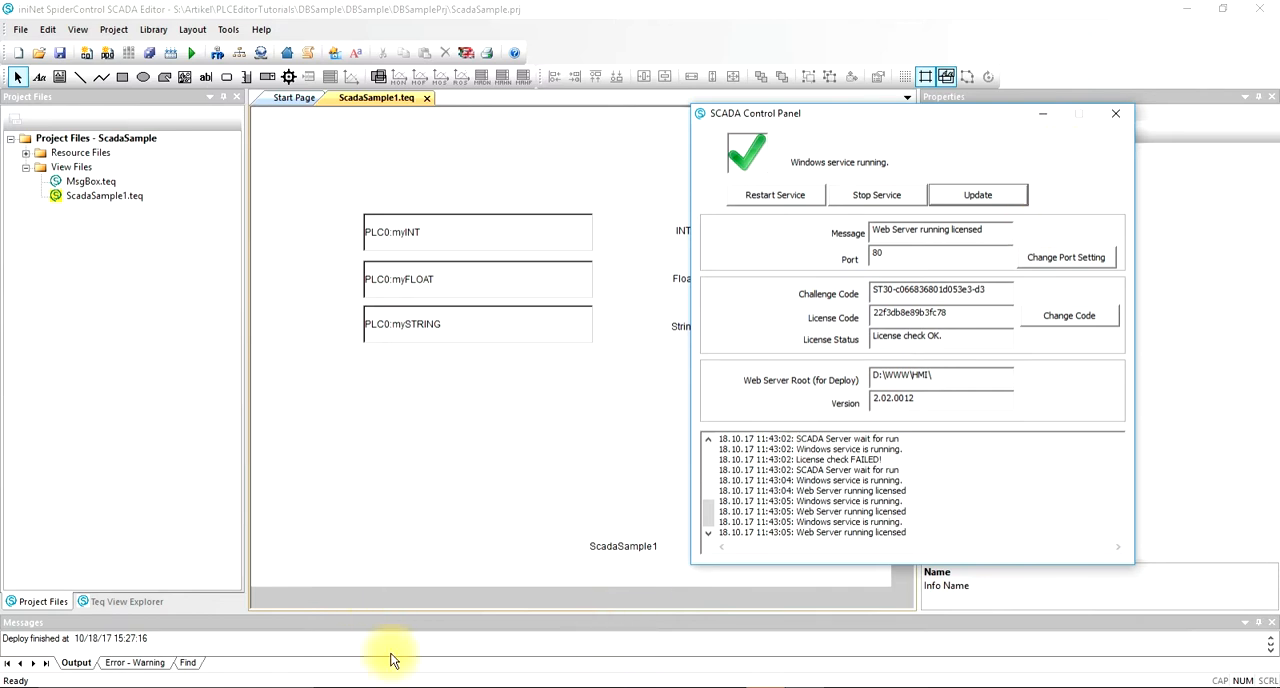
Step: Switch to phpMyAdmin in Chrome, open the test database and view the contents of its ppo_new table
click(457, 687)
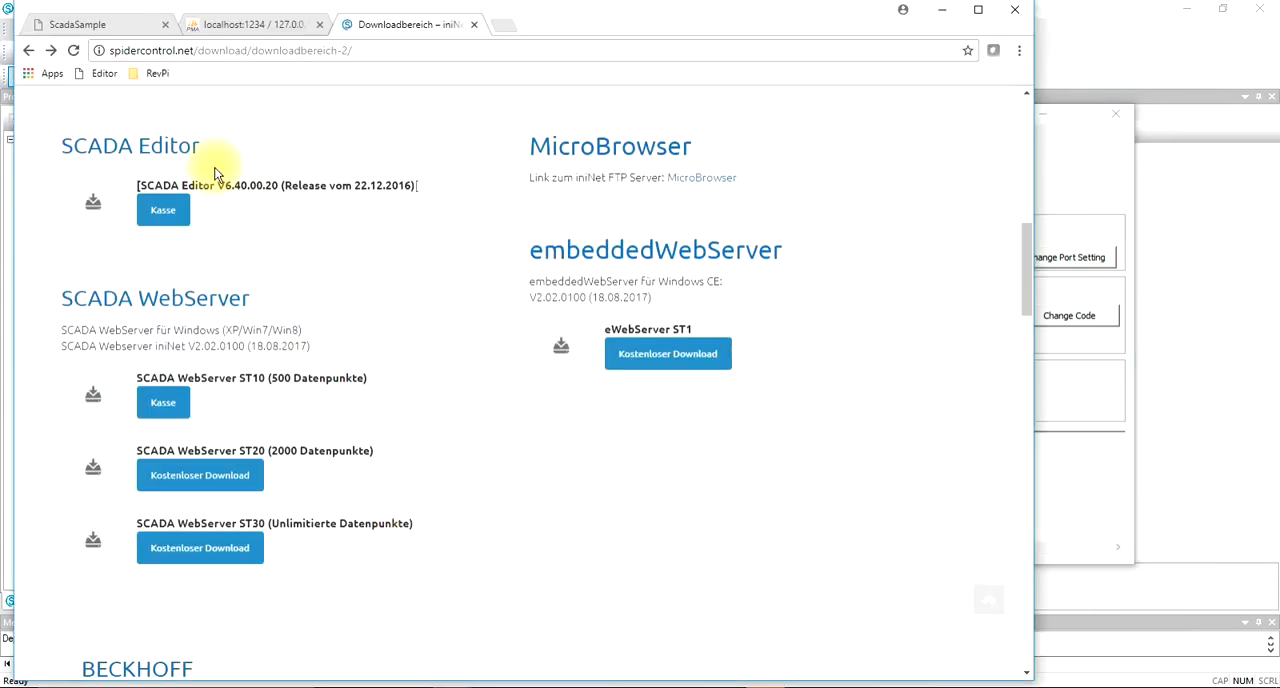
click(242, 27)
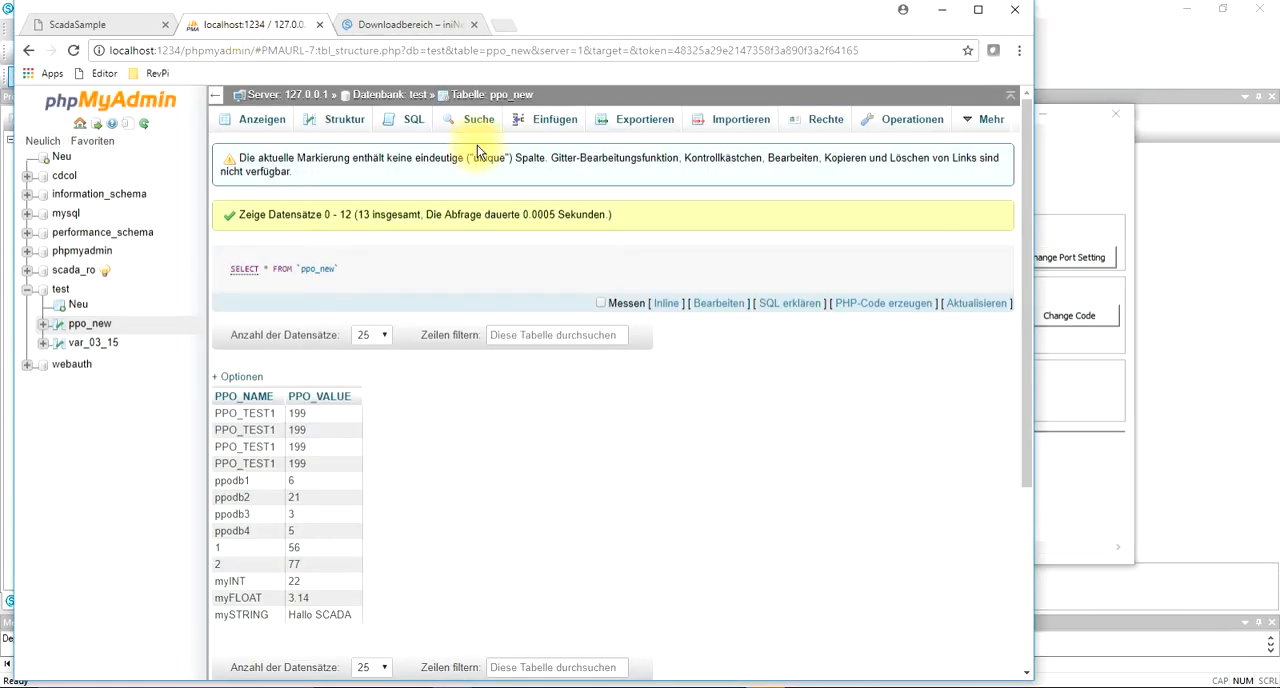
click(61, 291)
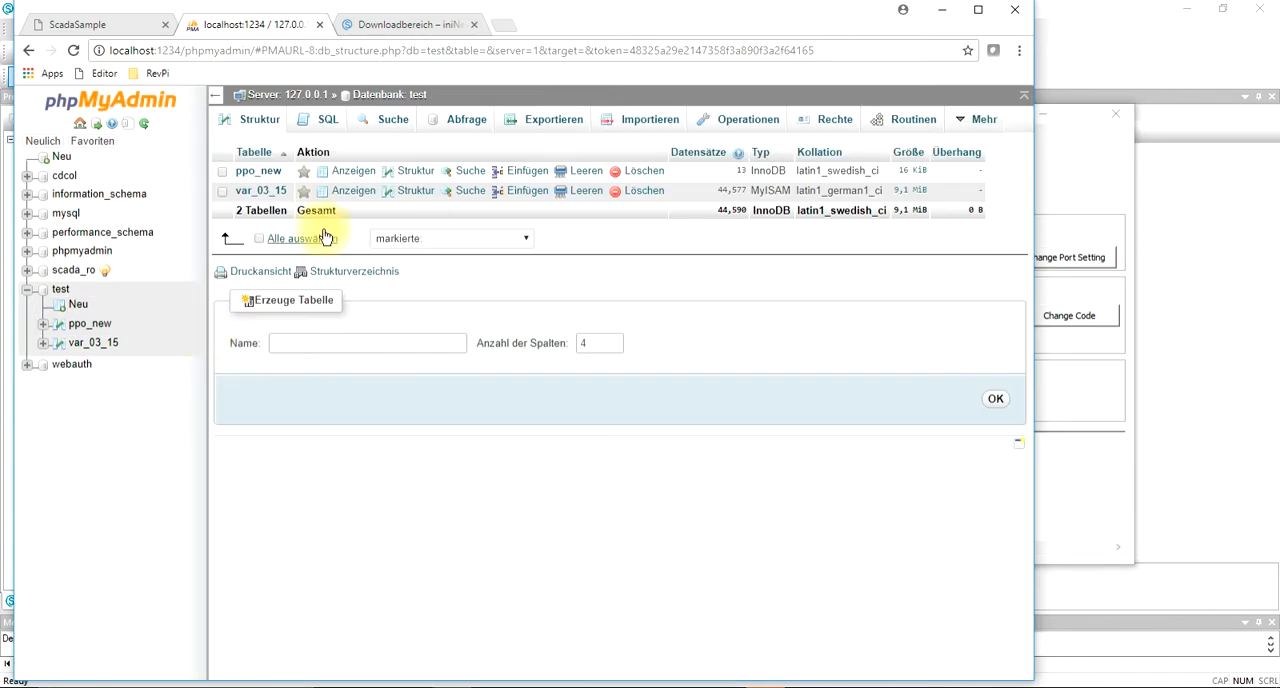
click(262, 171)
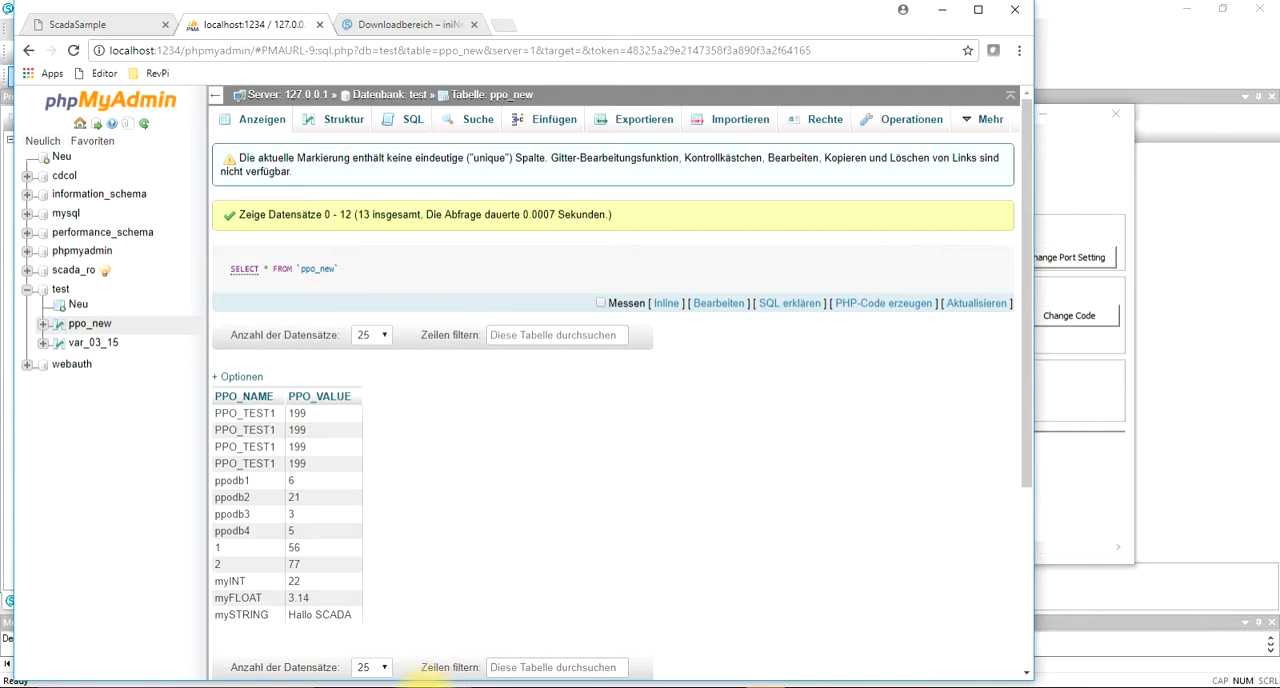
Step: Switch to File Explorer, browse to C:\xampp\htdocs\ininet_php and select the script myScript_Complete.php
mouse_move(418, 684)
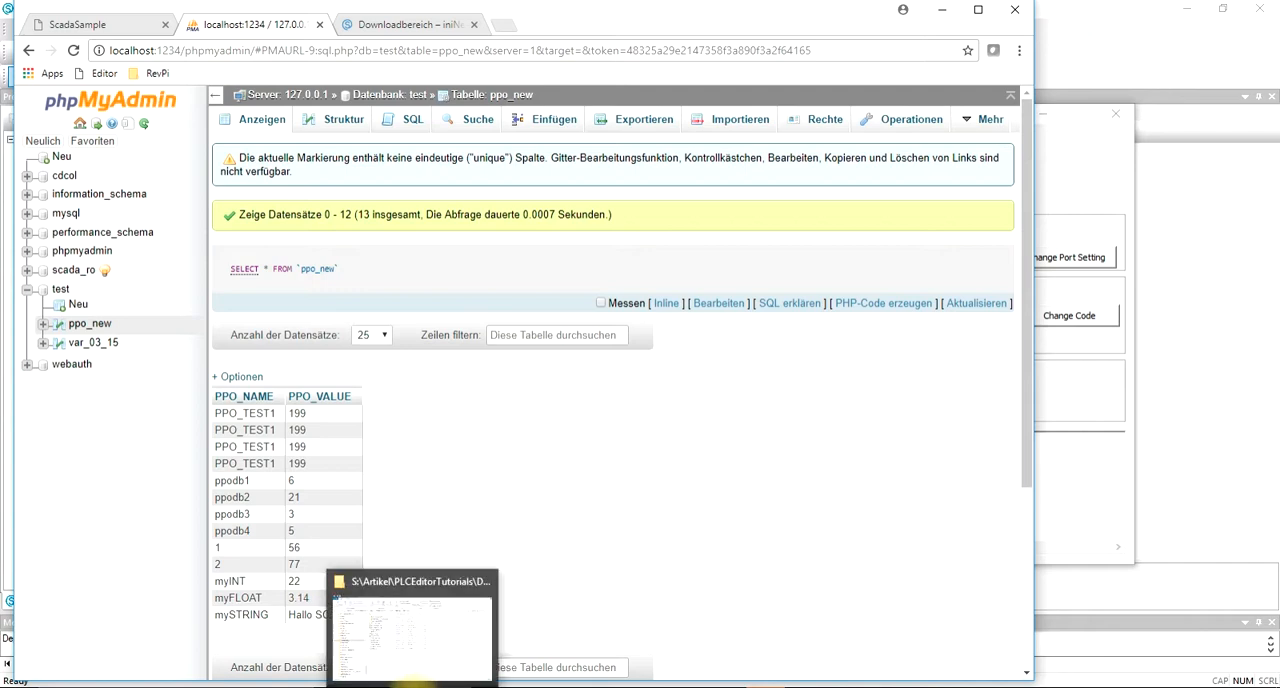
click(418, 684)
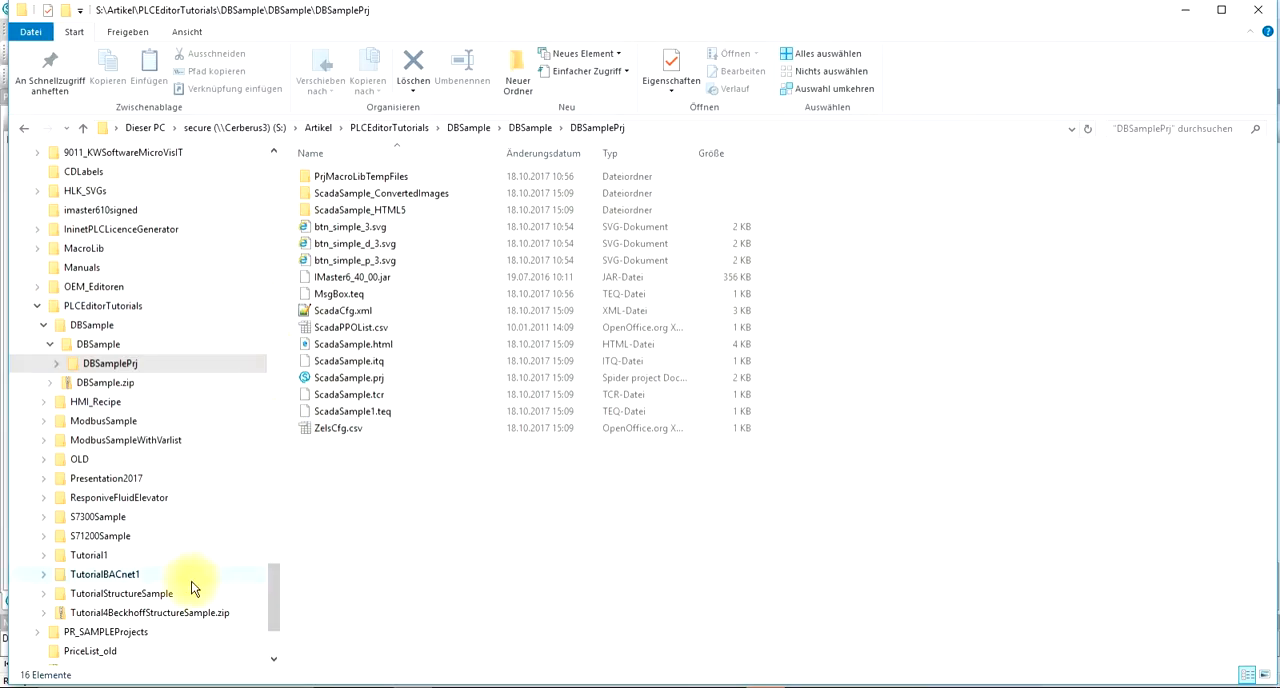
drag(271, 600, 277, 254)
click(27, 230)
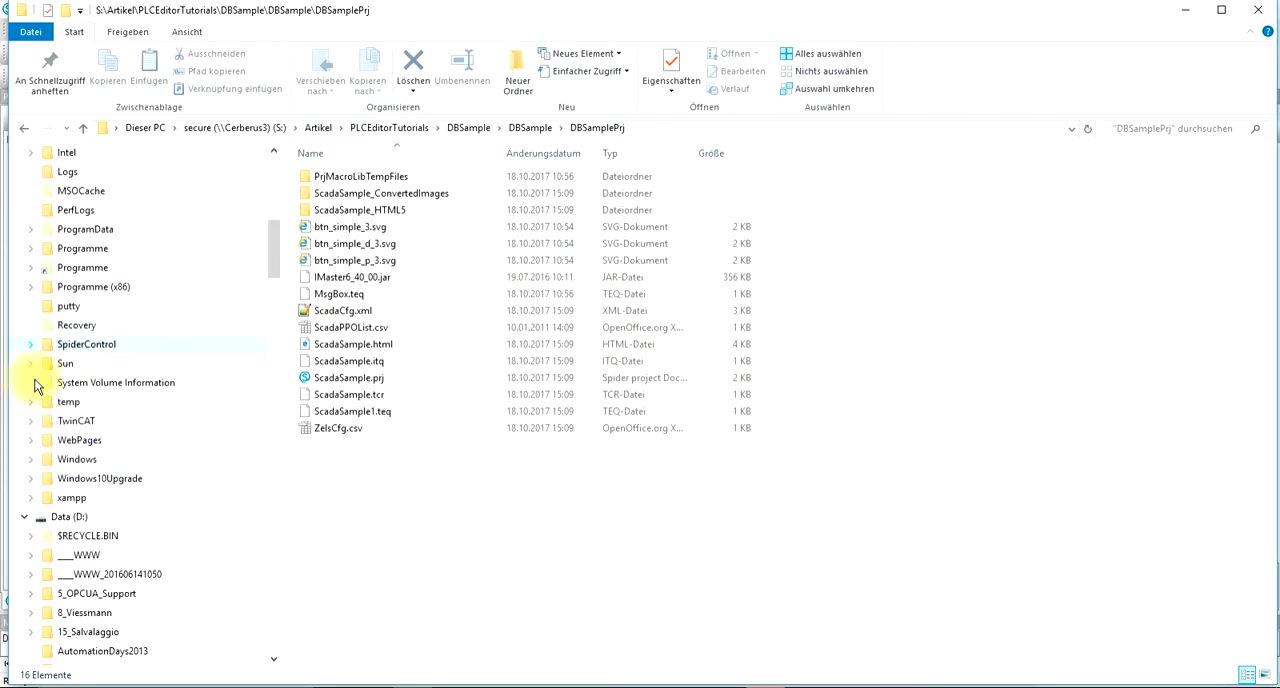
click(30, 495)
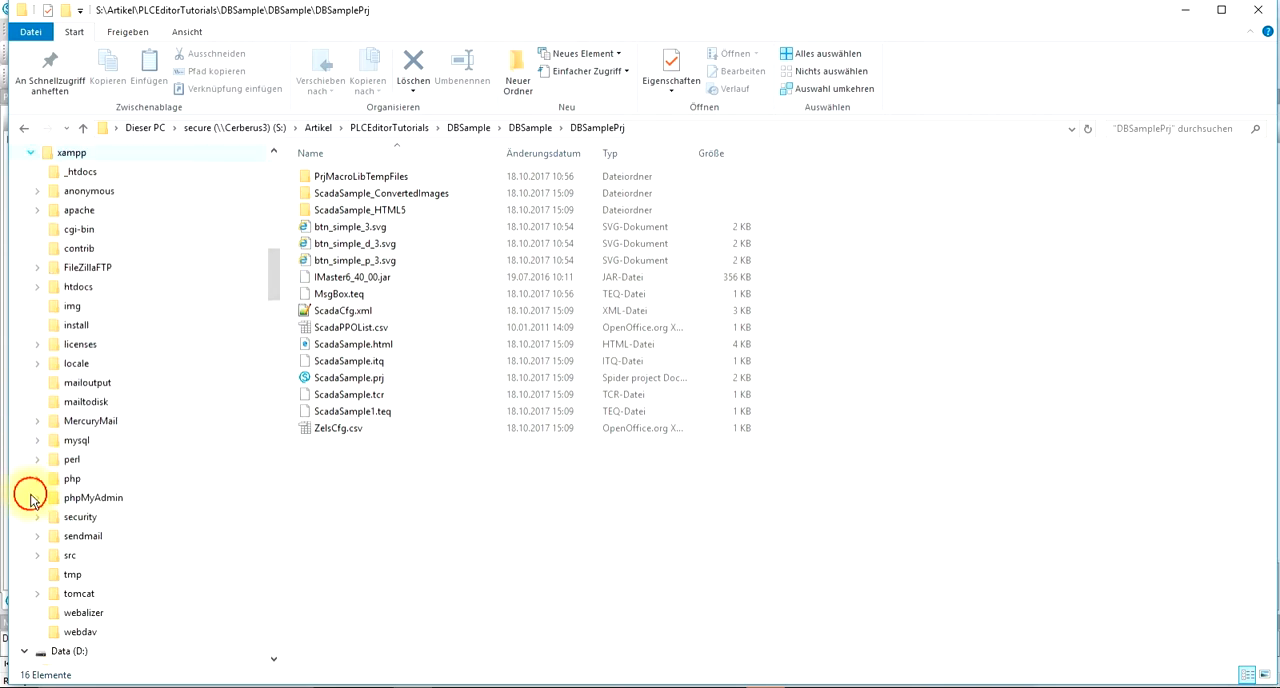
click(38, 286)
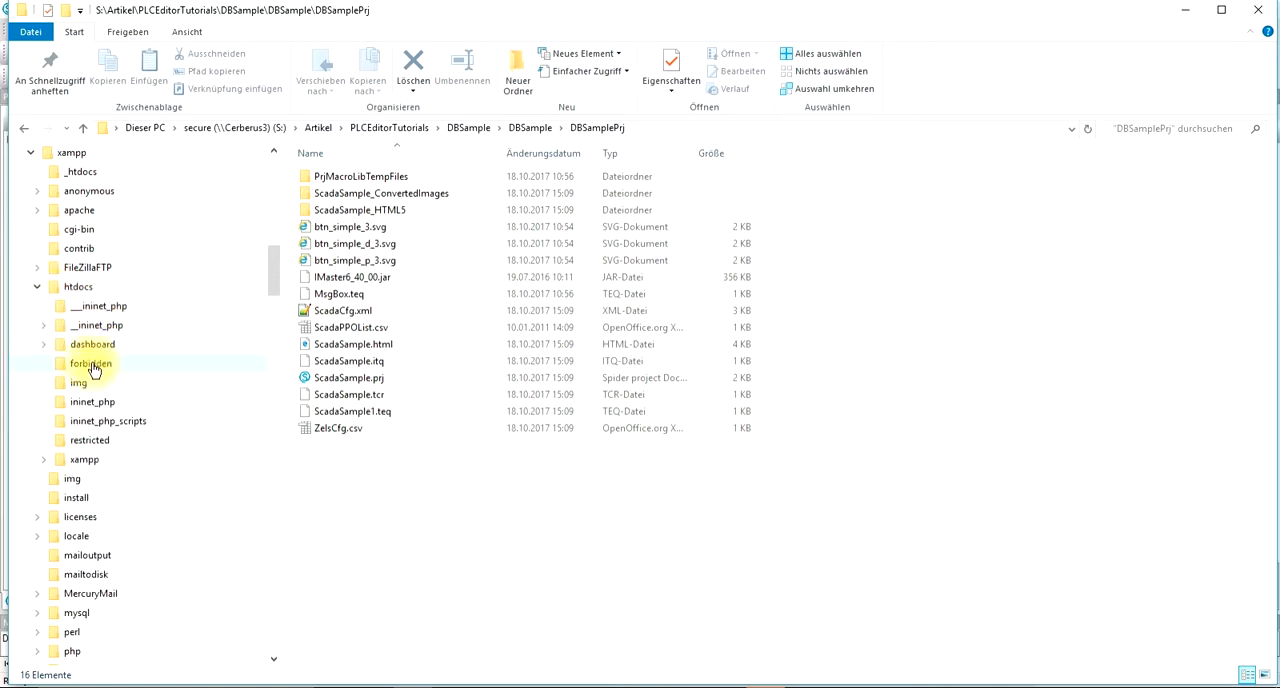
click(93, 402)
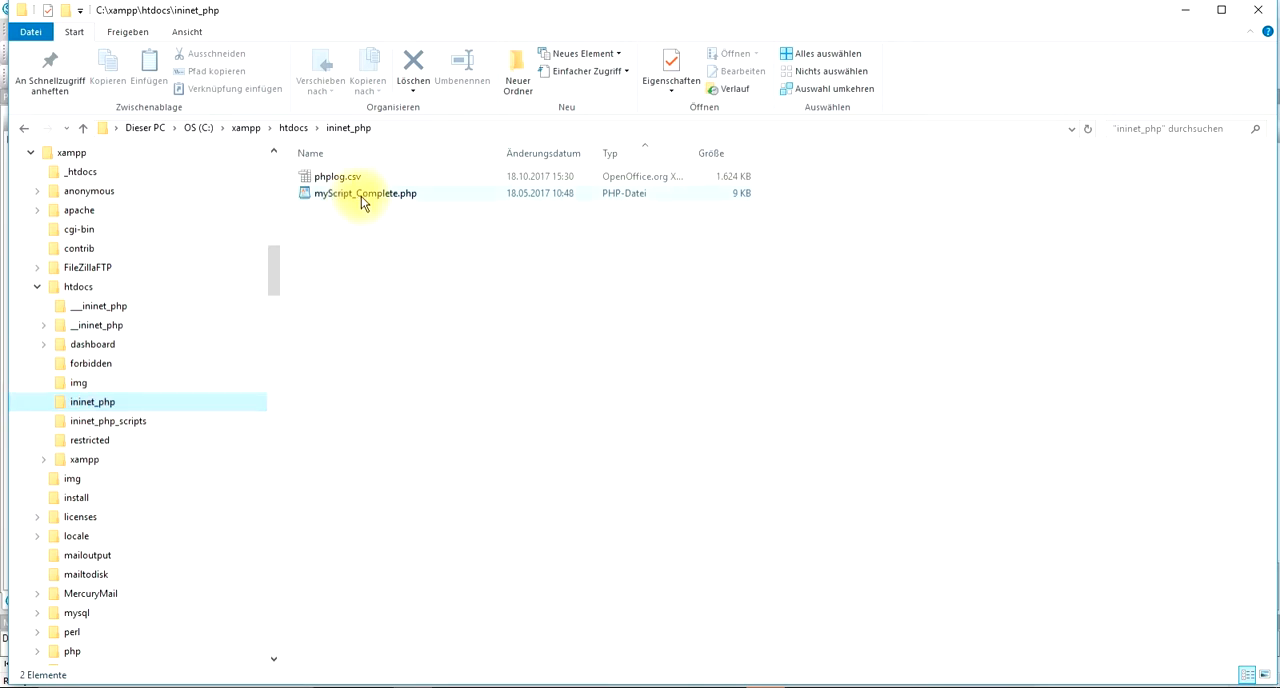
click(361, 200)
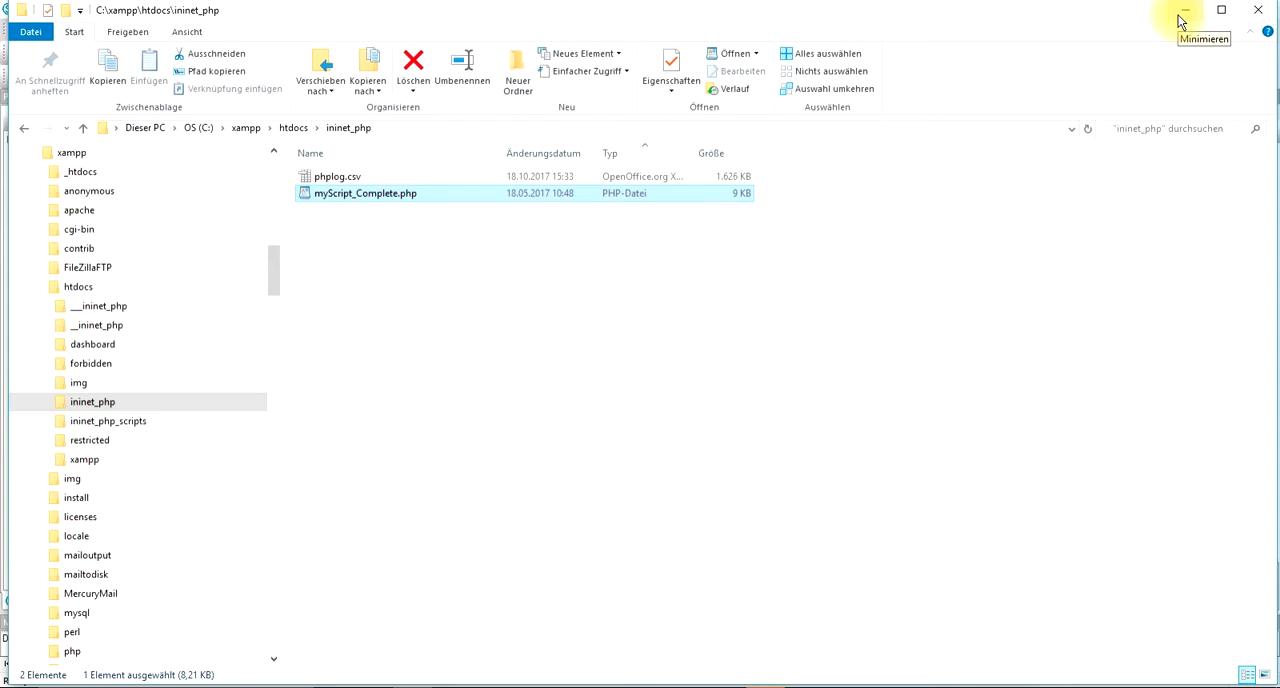
Step: Open myScript_Complete.php in Notepad++ and highlight the values of $dbname and $dbtablename near the start of the script
right_click(376, 199)
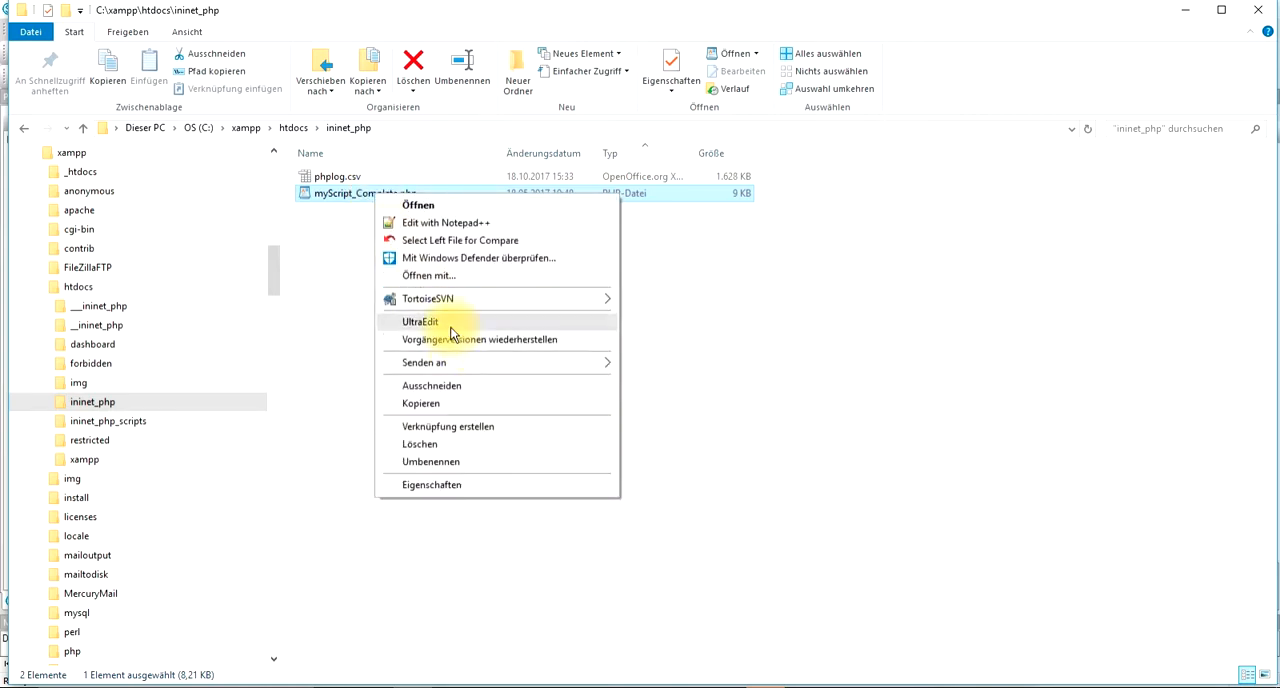
click(467, 222)
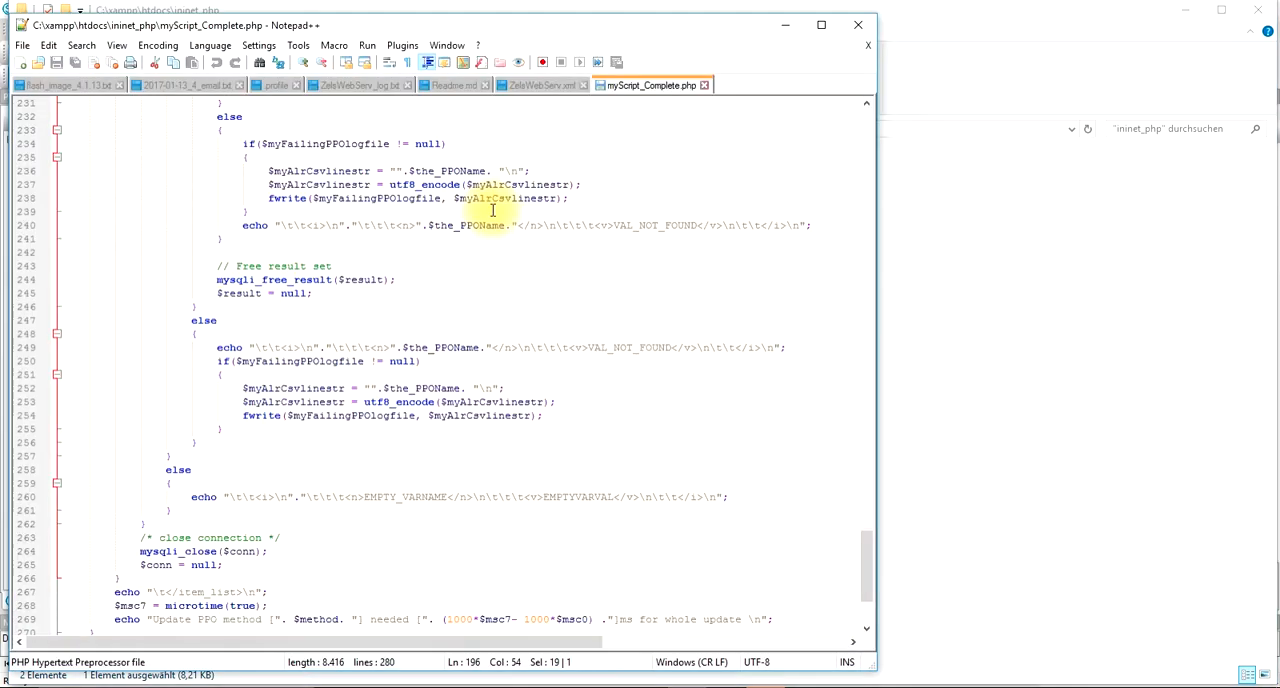
drag(863, 551, 860, 134)
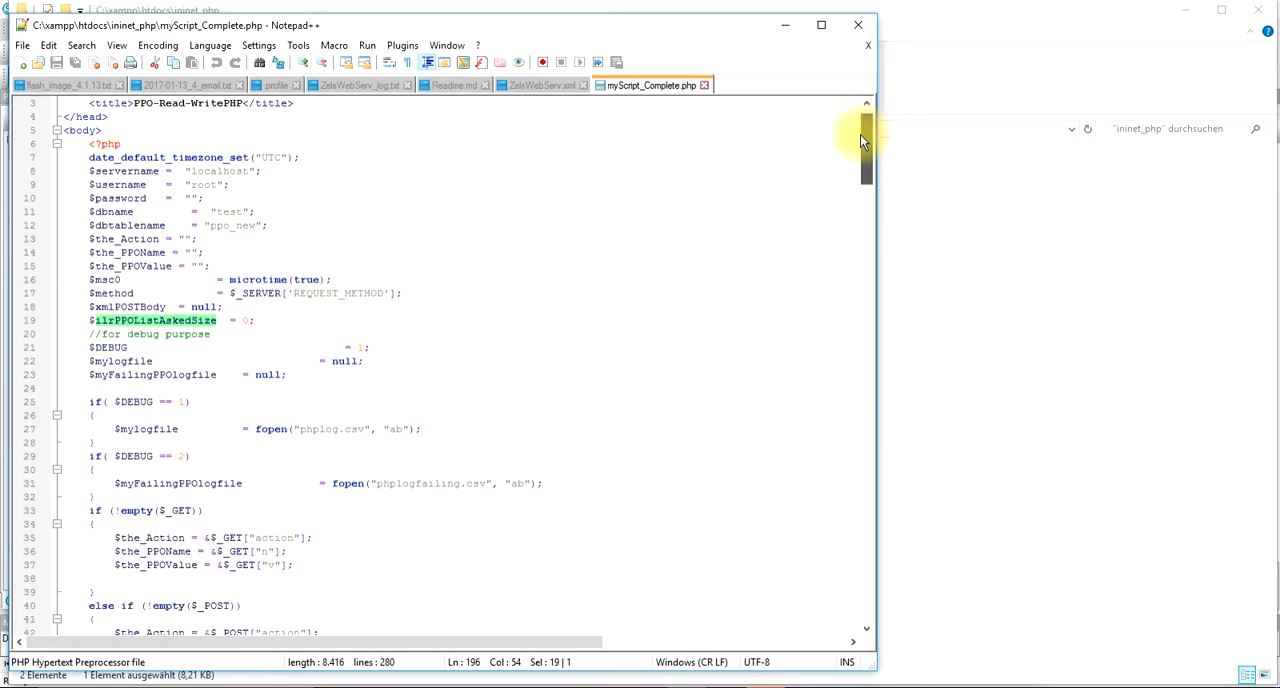
double_click(229, 213)
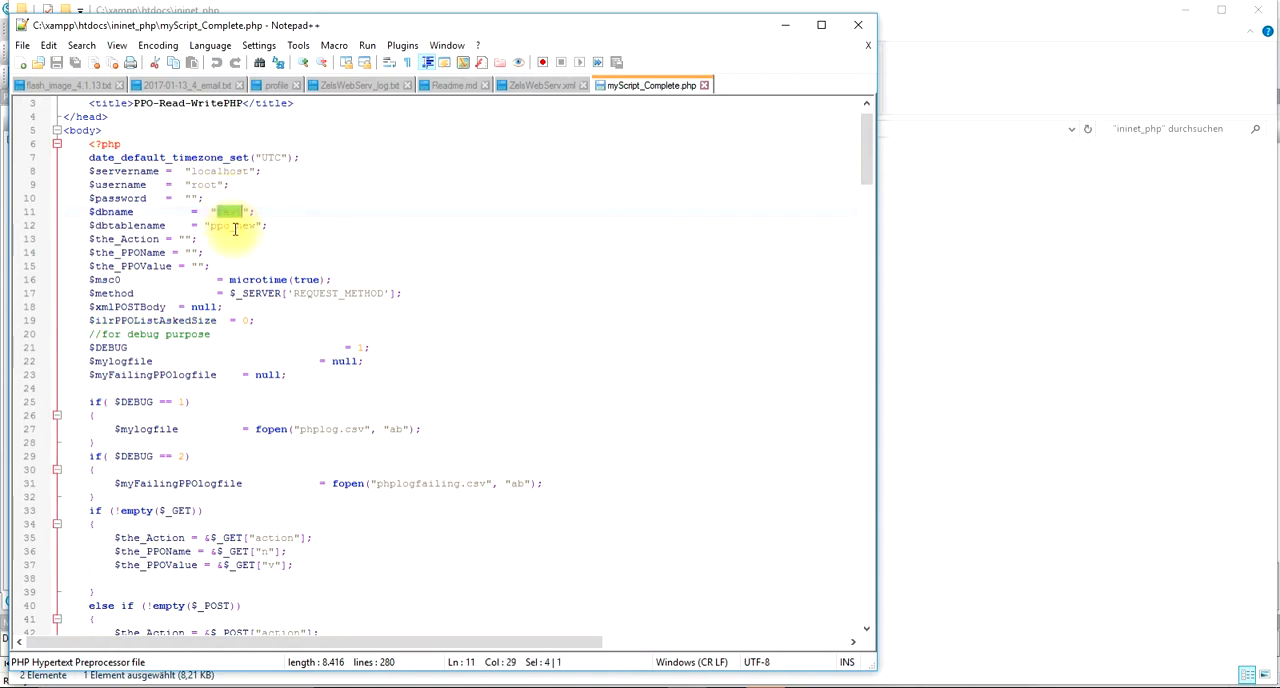
double_click(233, 226)
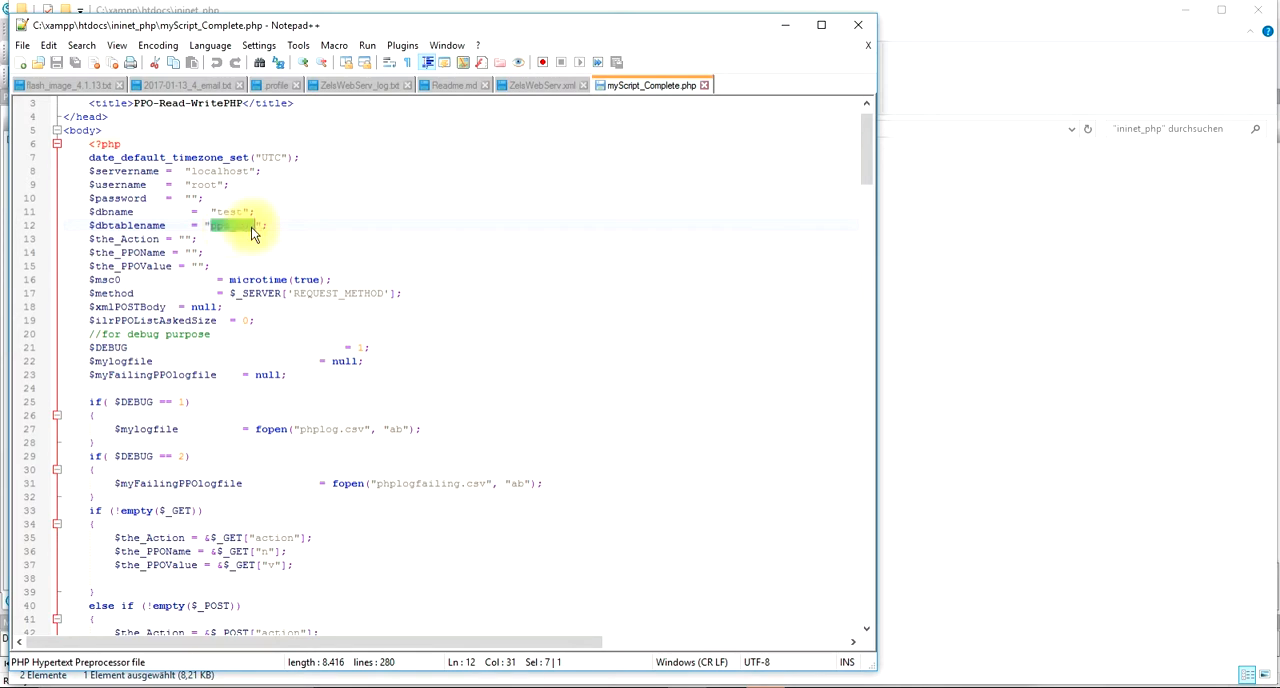
Step: Read through the script's write and read request handling, and minimize Notepad++
scroll(371, 286, down, 9)
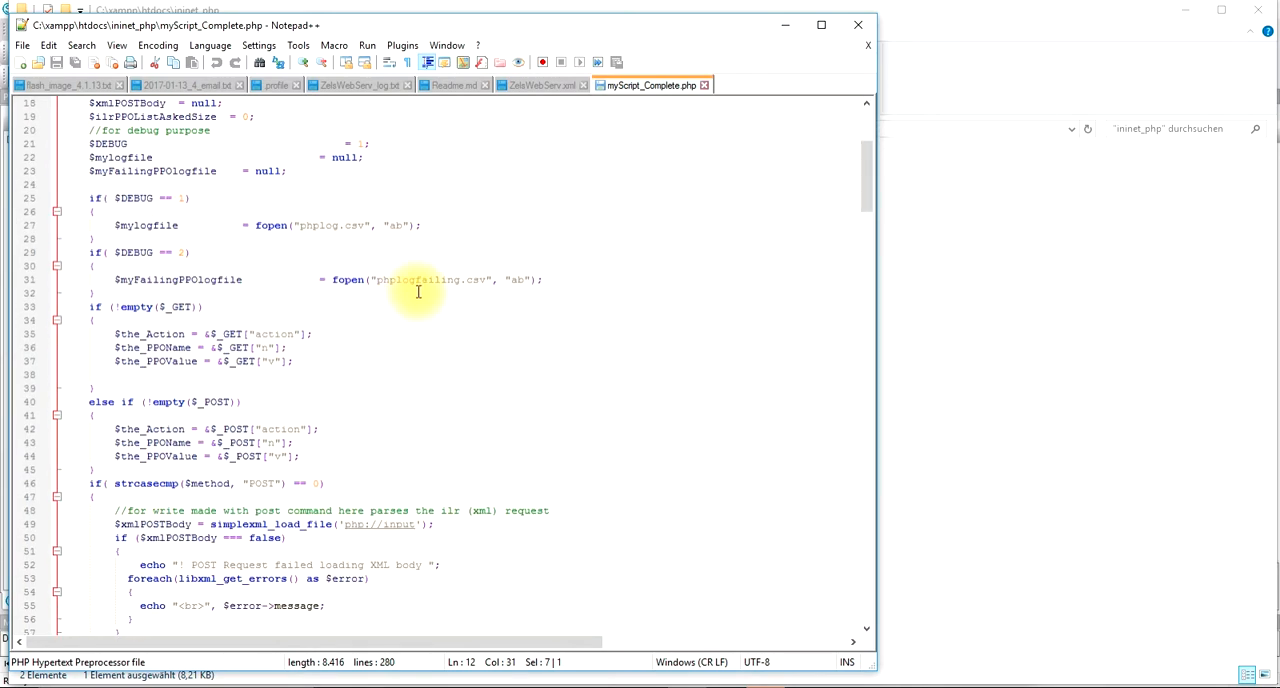
scroll(422, 296, down, 8)
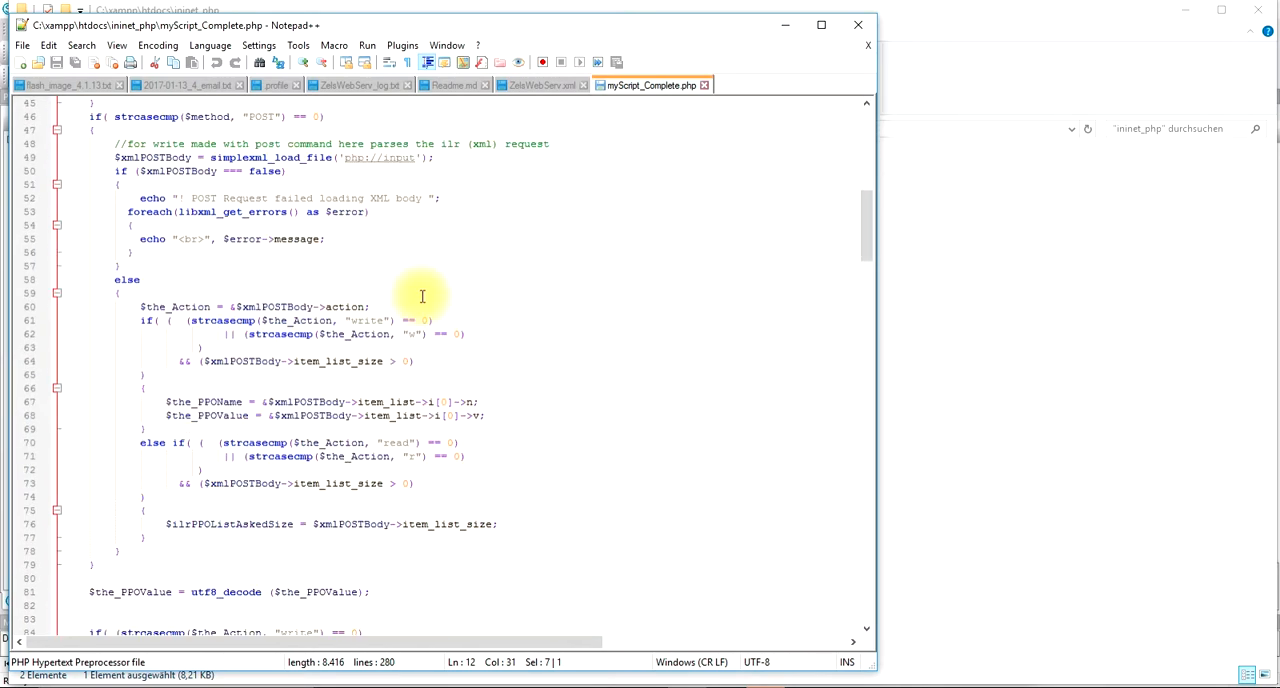
scroll(414, 255, down, 6)
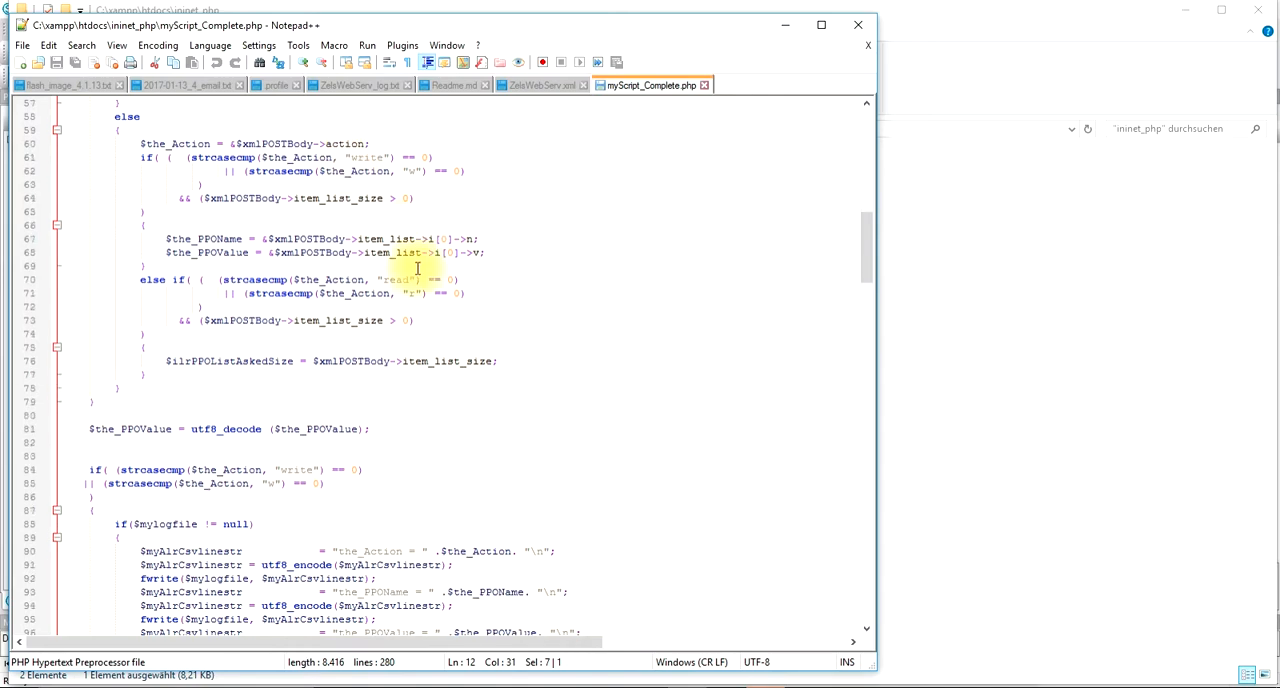
scroll(307, 373, down, 5)
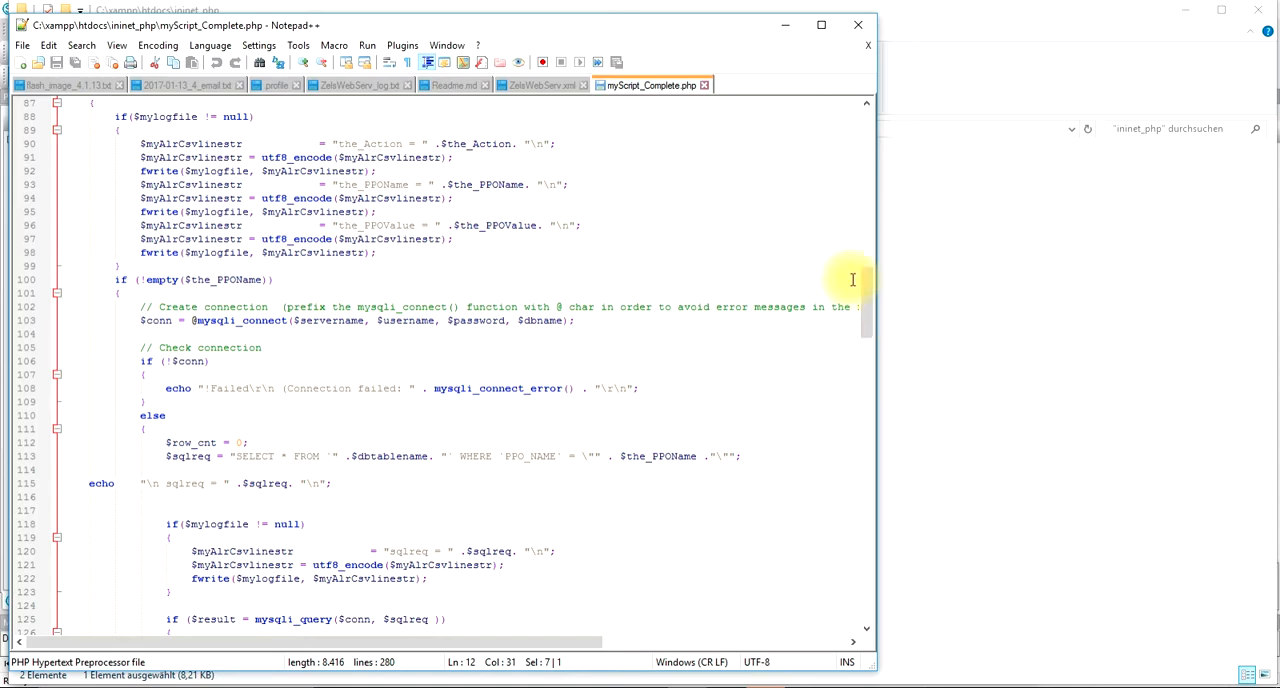
drag(866, 288, 801, 423)
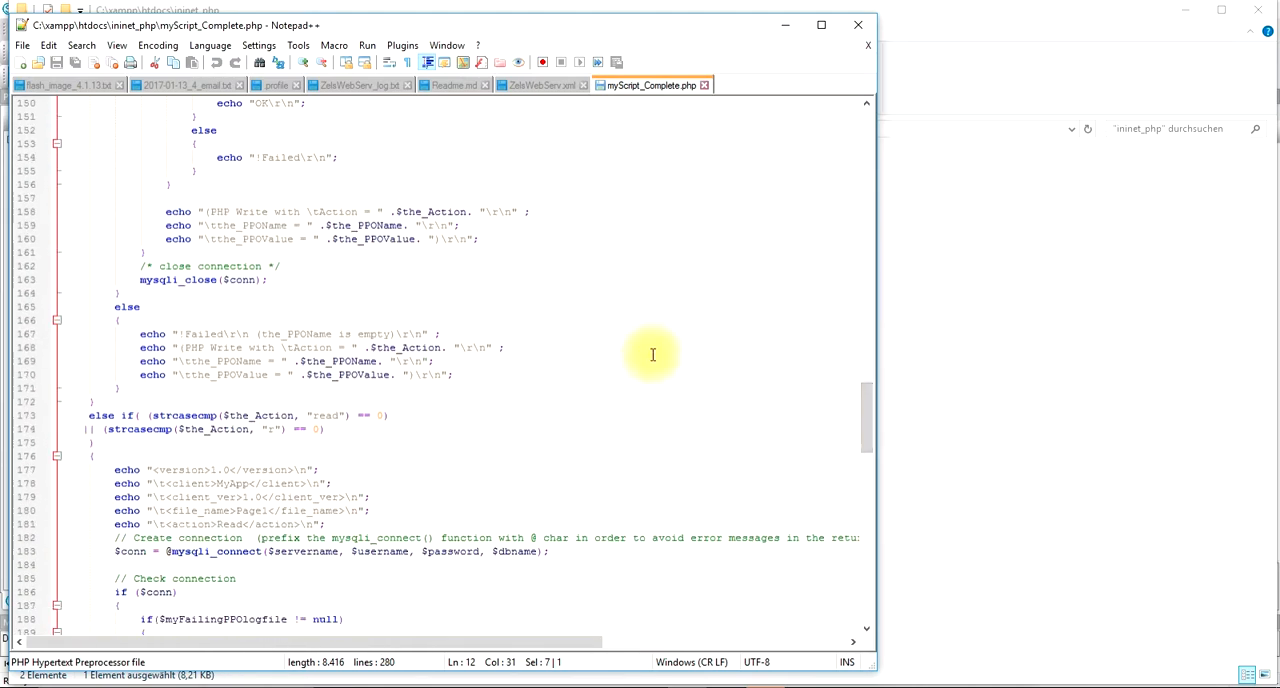
drag(866, 414, 853, 466)
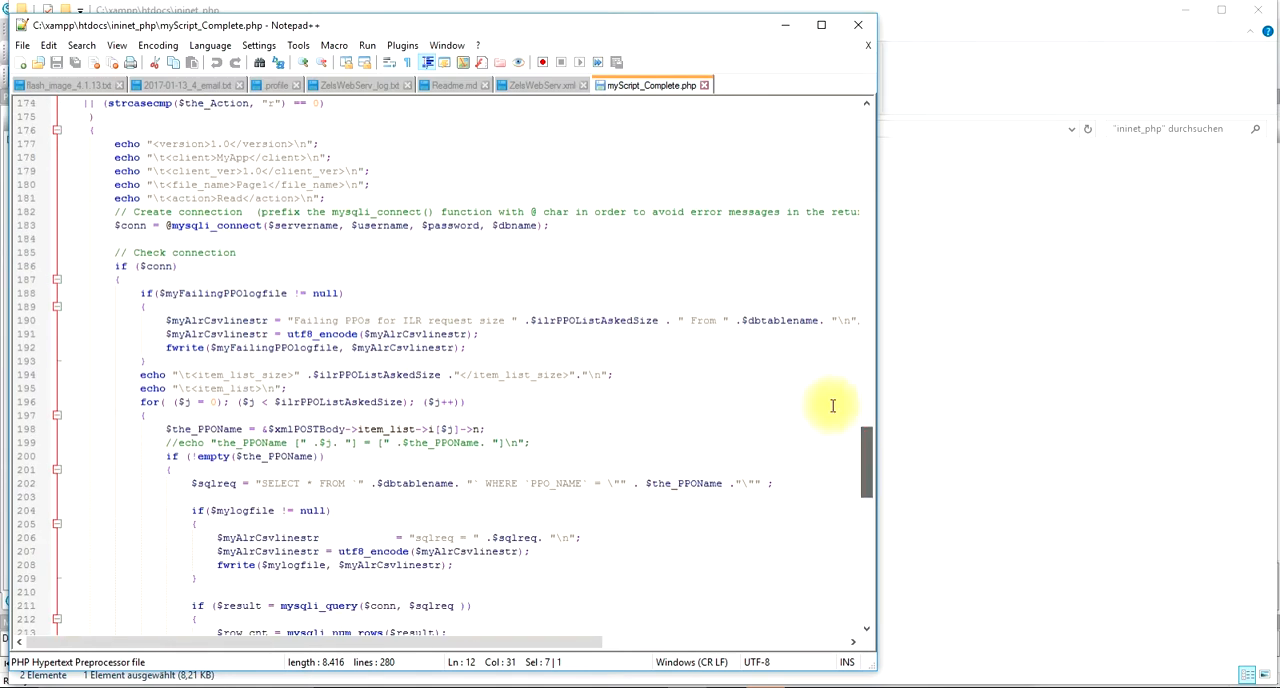
click(784, 26)
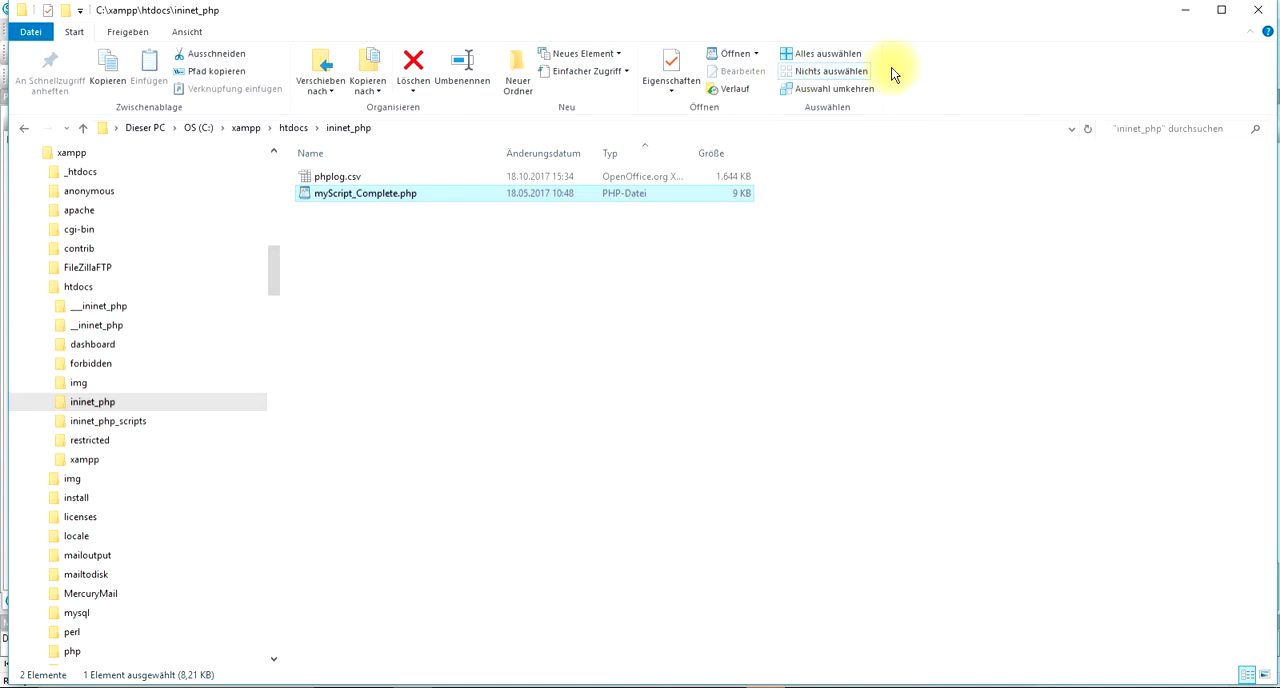
Step: Minimize File Explorer, return to the SCADA Editor and show the PLC0 driver's properties in the Start Page topology
click(1185, 12)
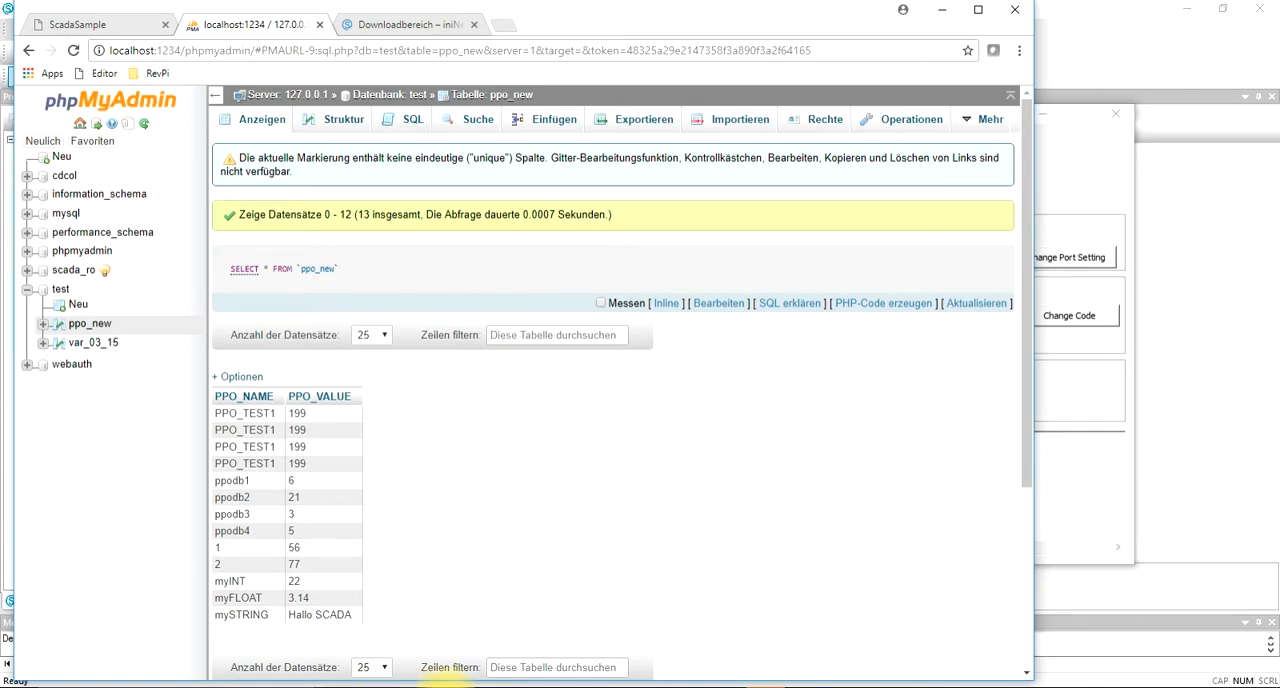
click(612, 686)
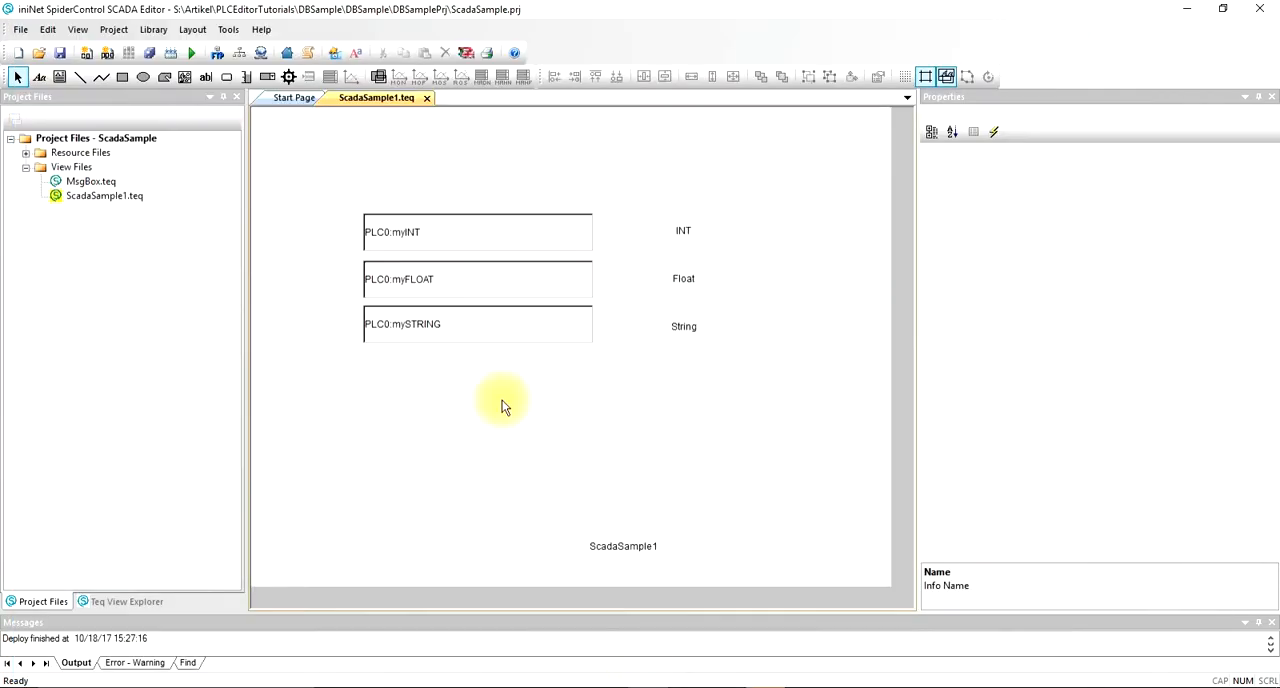
click(132, 202)
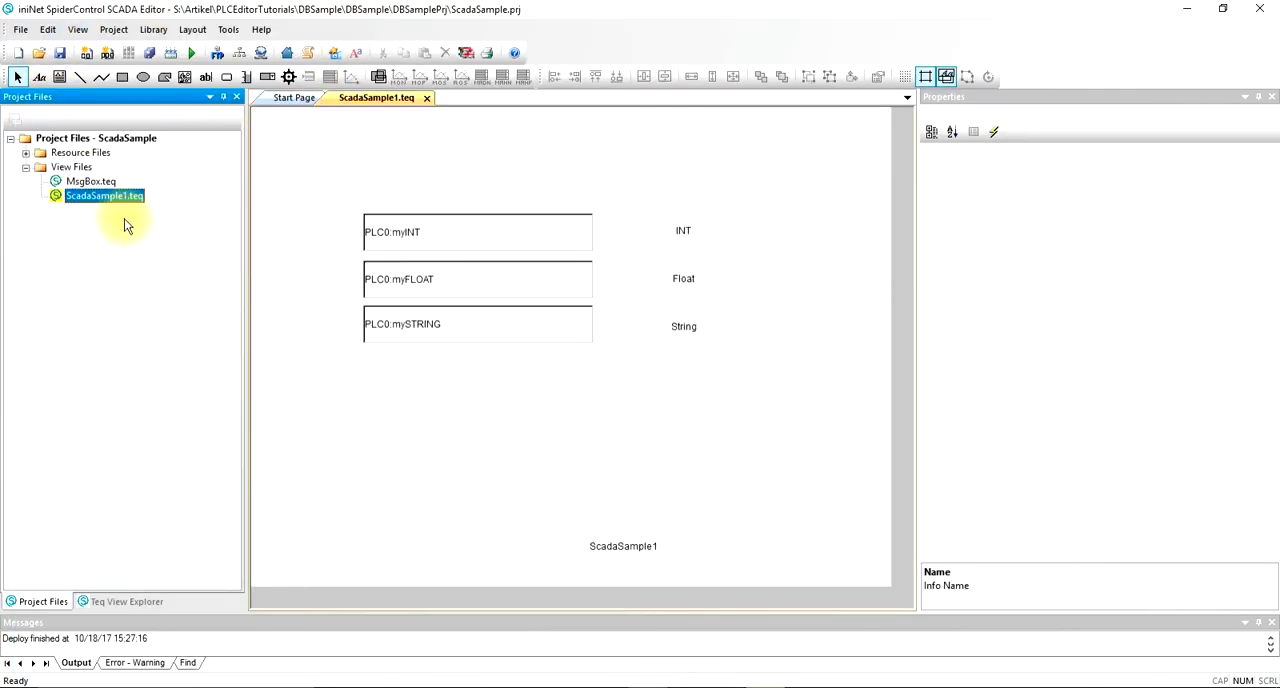
click(283, 97)
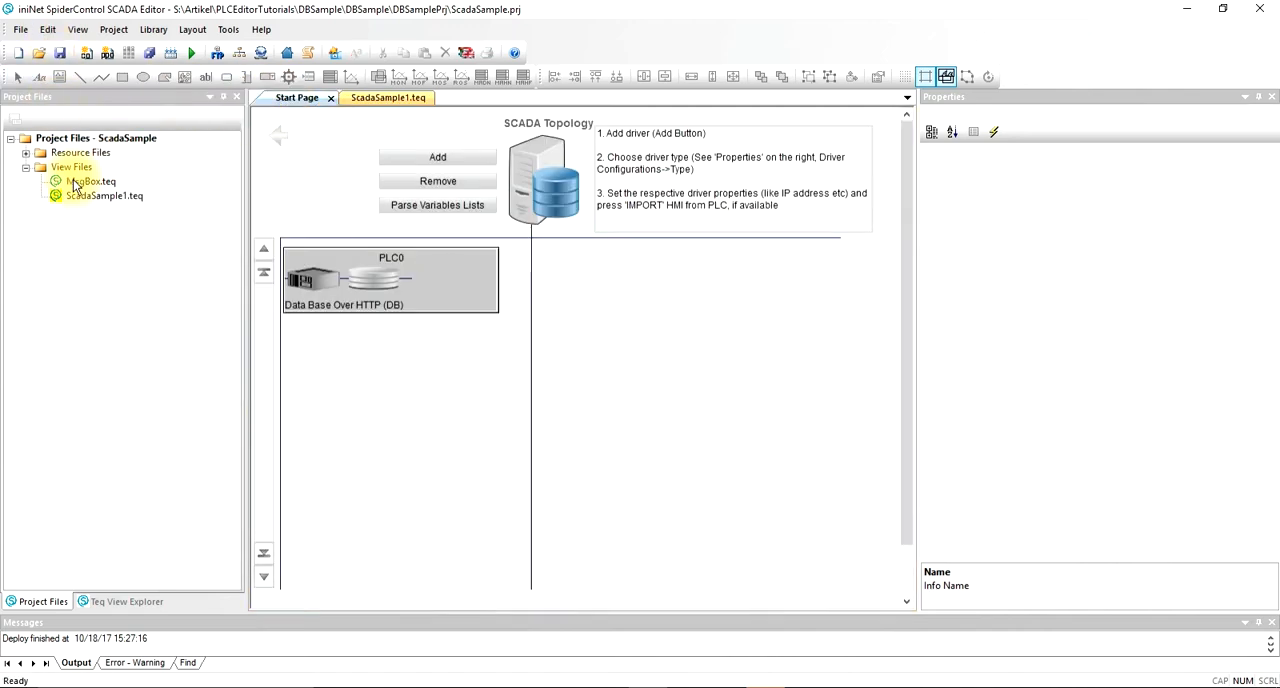
click(279, 137)
click(391, 232)
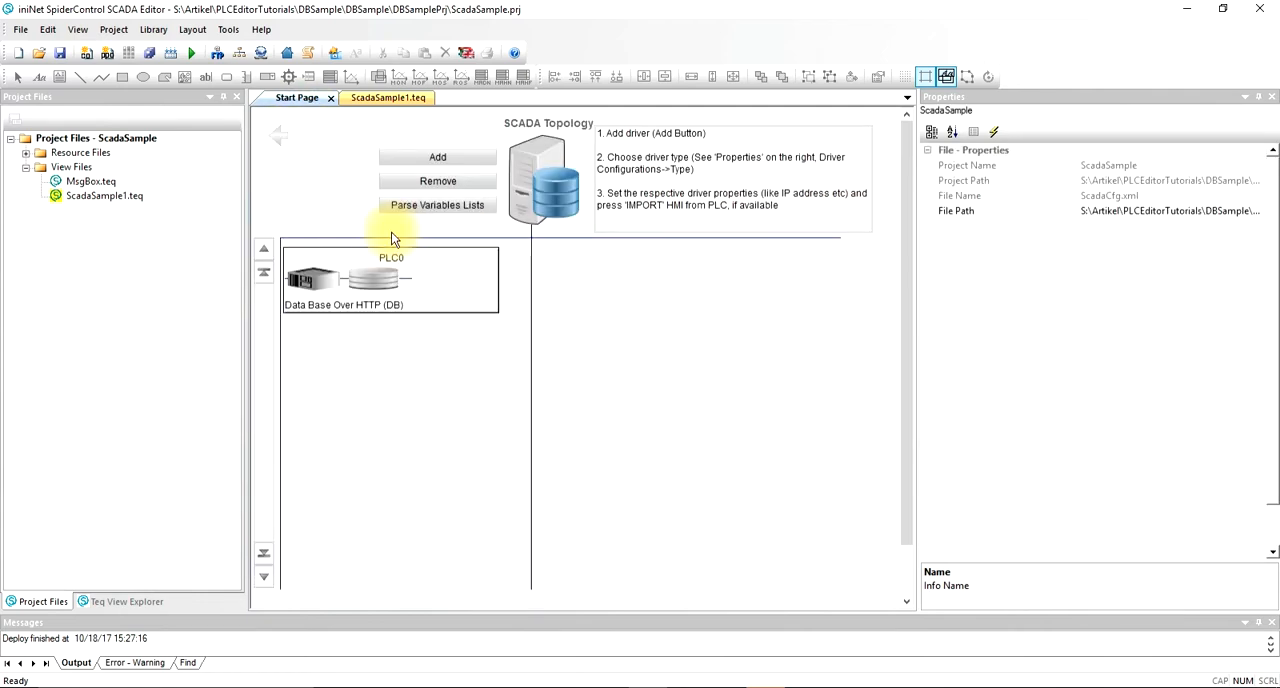
click(378, 276)
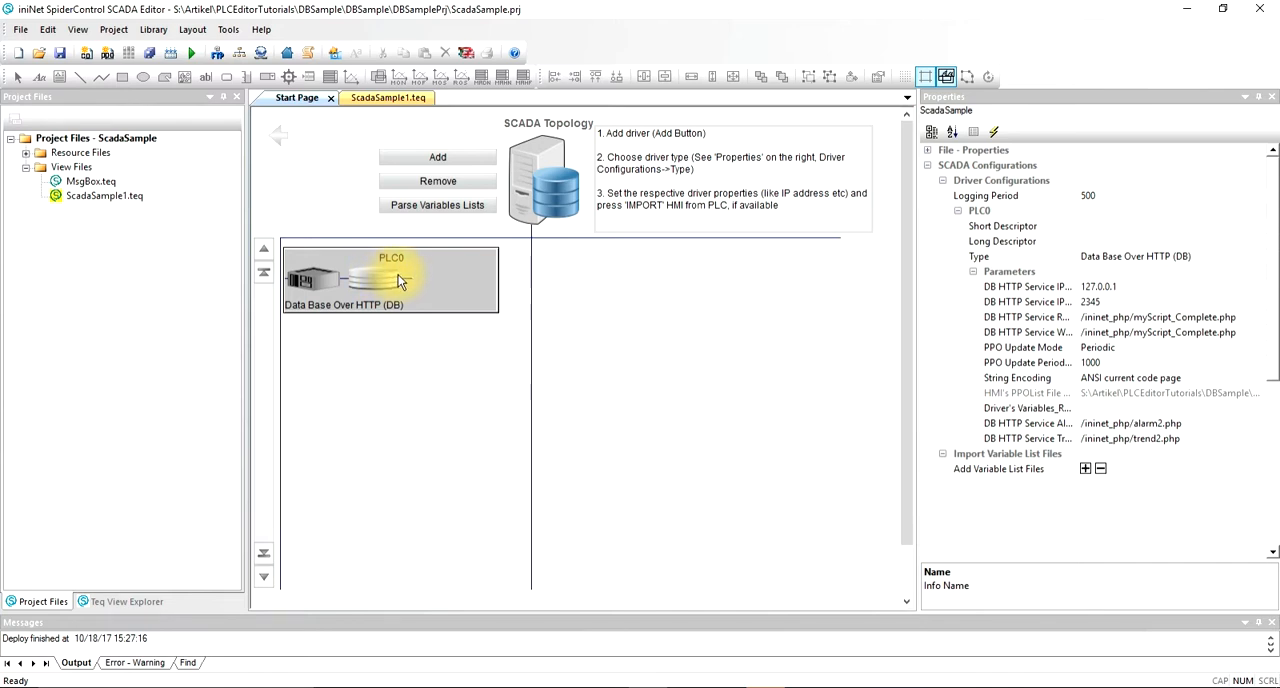
Step: Add a second driver to the SCADA topology with the type Data Base Over HTTP (DB), and remove it again
click(463, 164)
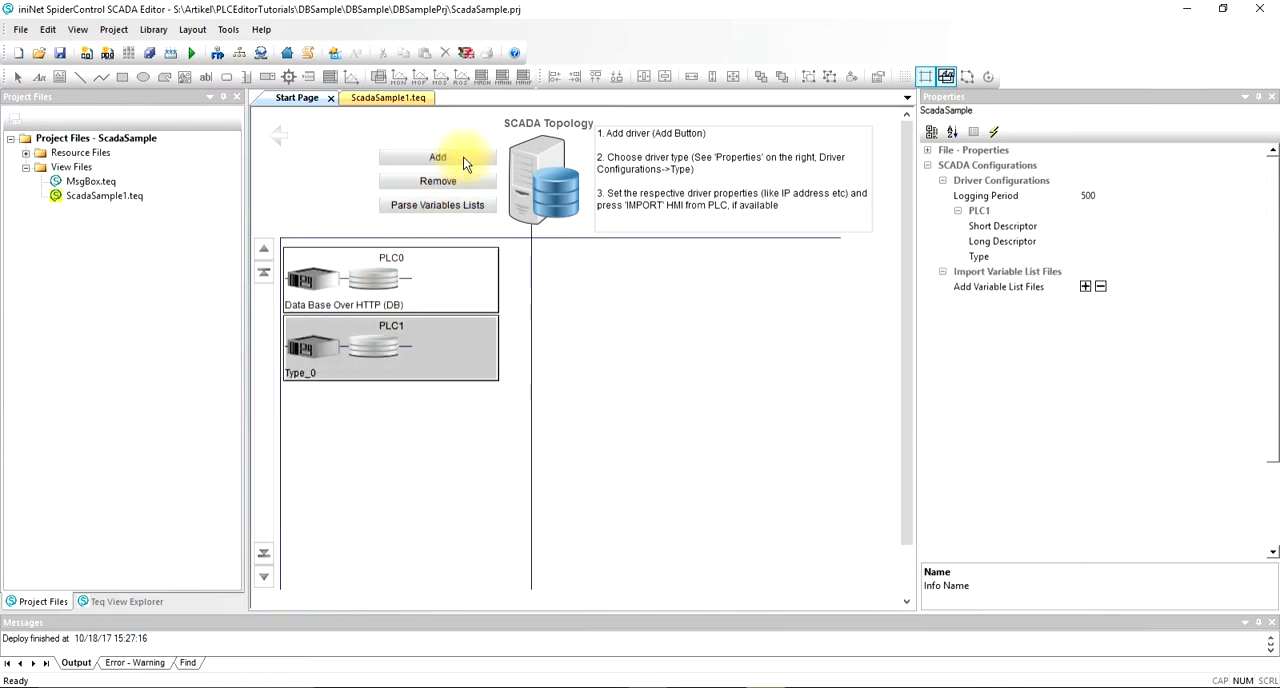
click(1259, 257)
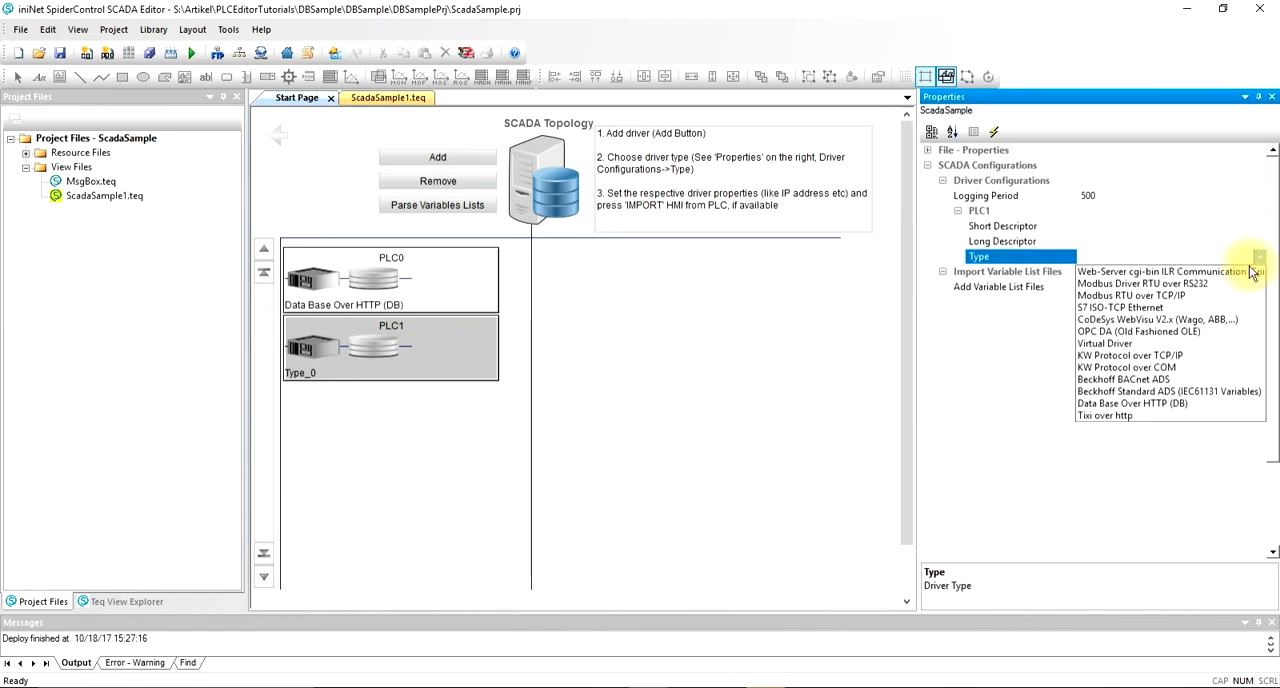
click(1193, 401)
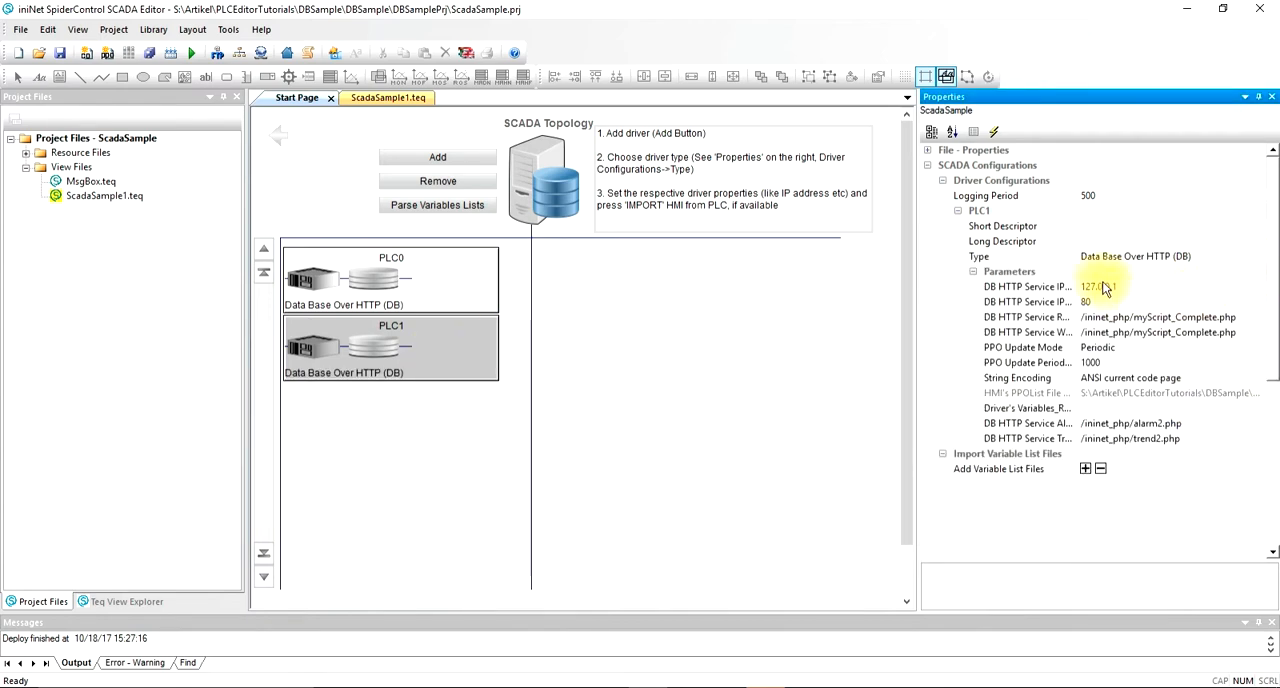
click(462, 363)
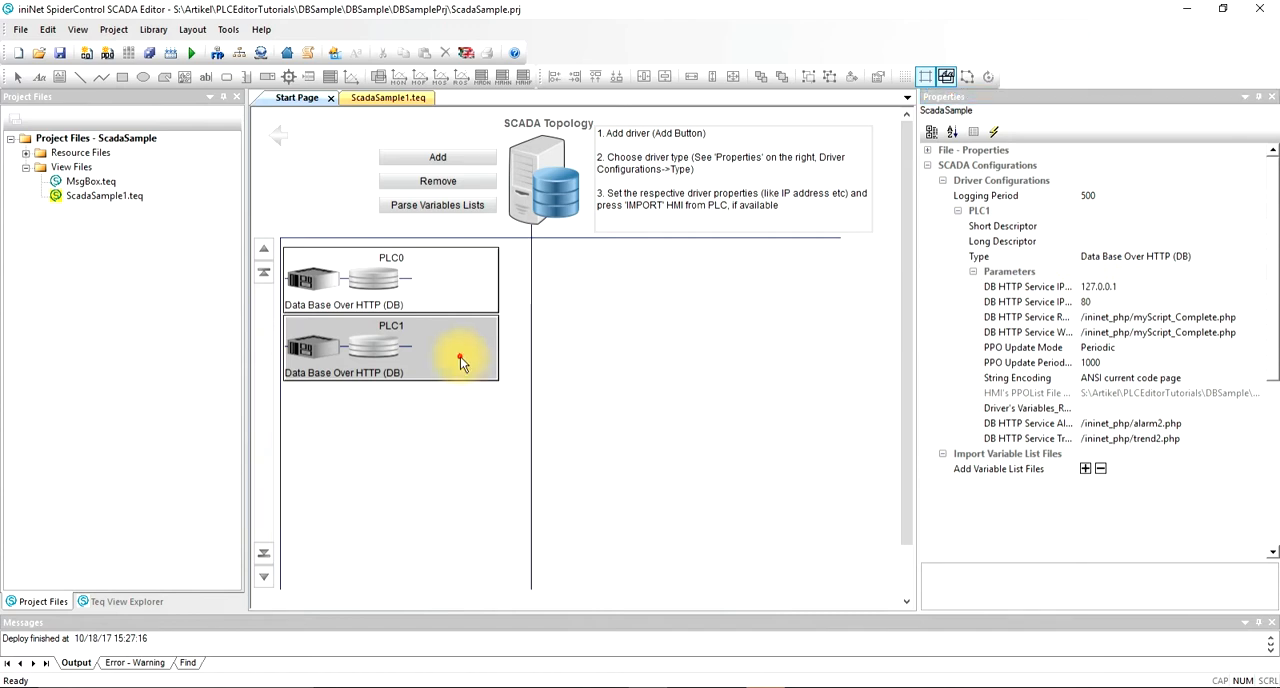
click(459, 183)
Step: Review PLC0's service IP address and port, widen the property name column, and highlight myScript_Complete.php in the read script path
click(432, 285)
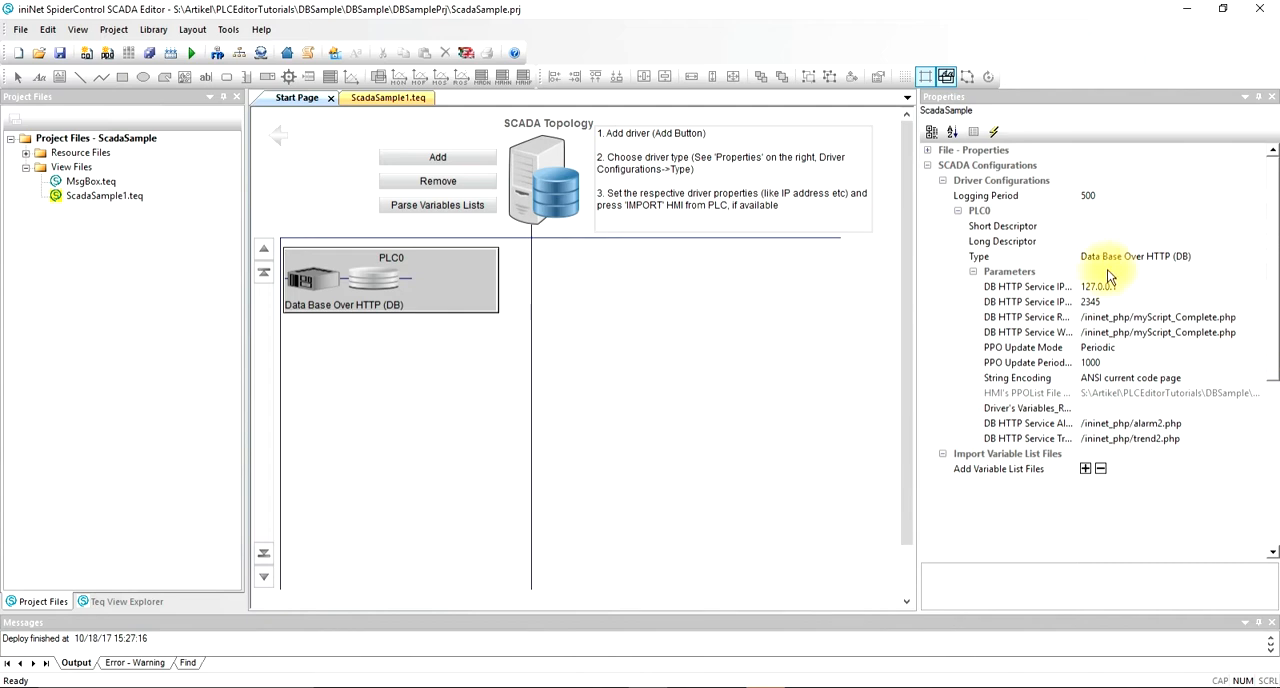
click(1137, 282)
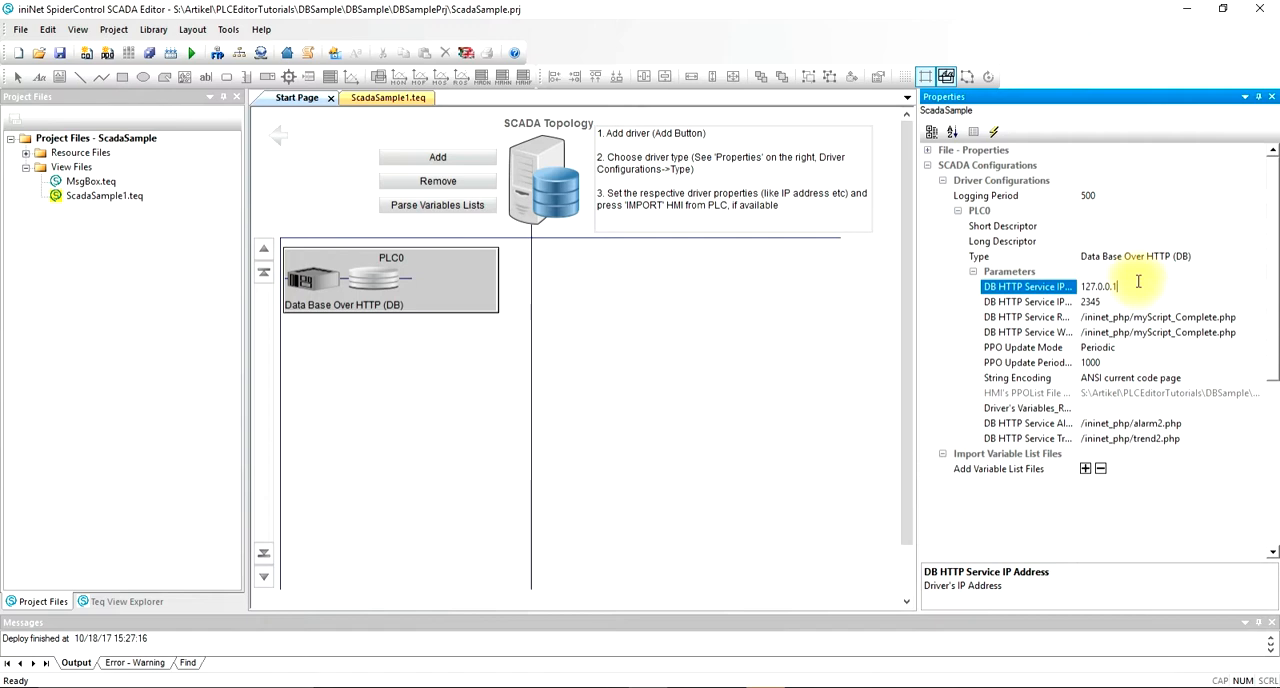
click(1134, 301)
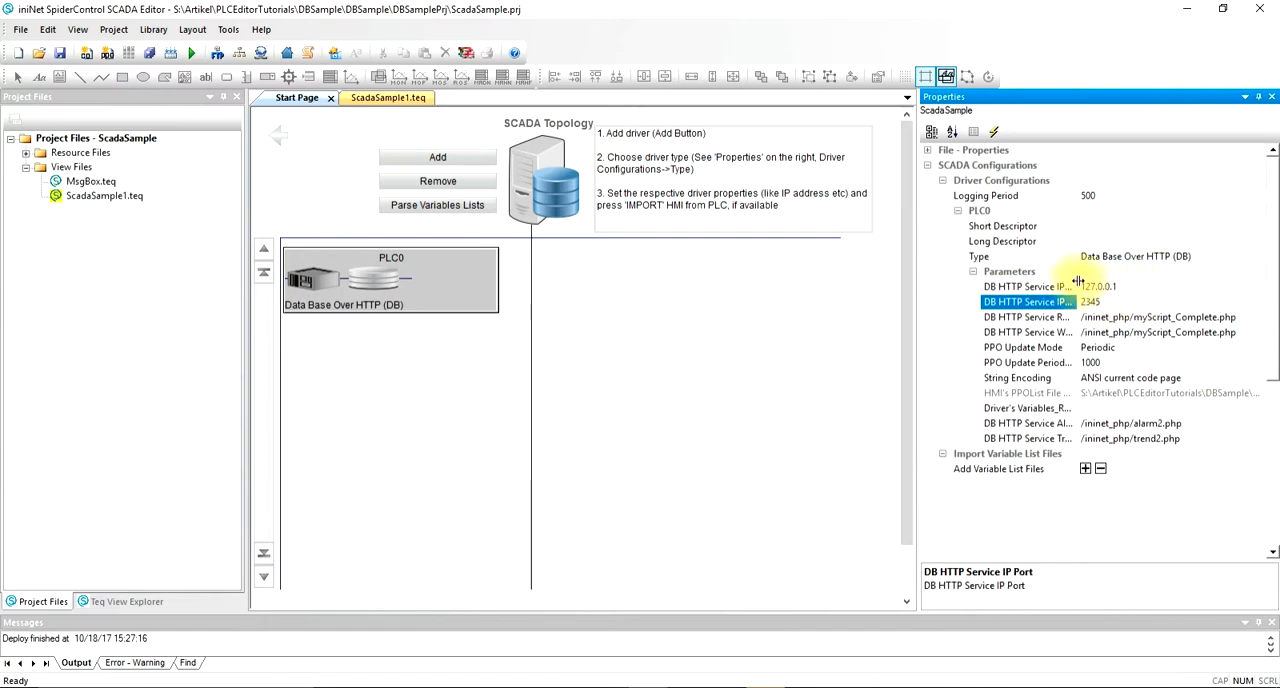
drag(1079, 277, 1095, 277)
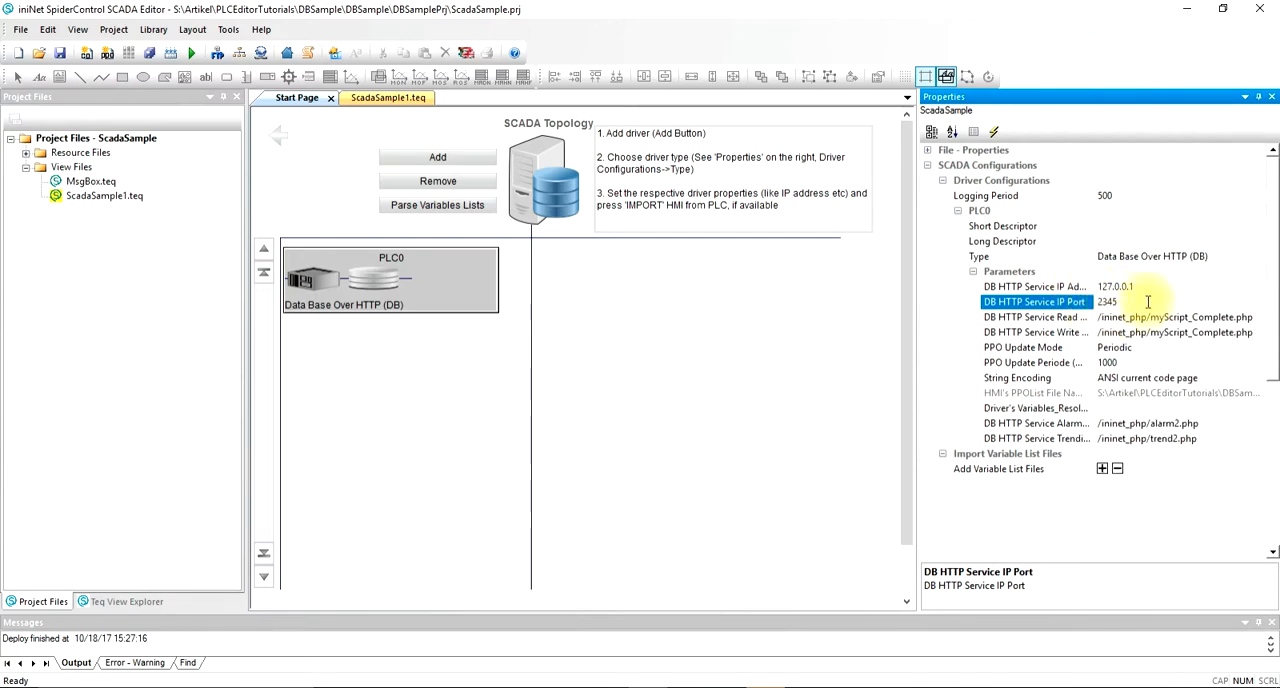
click(1206, 320)
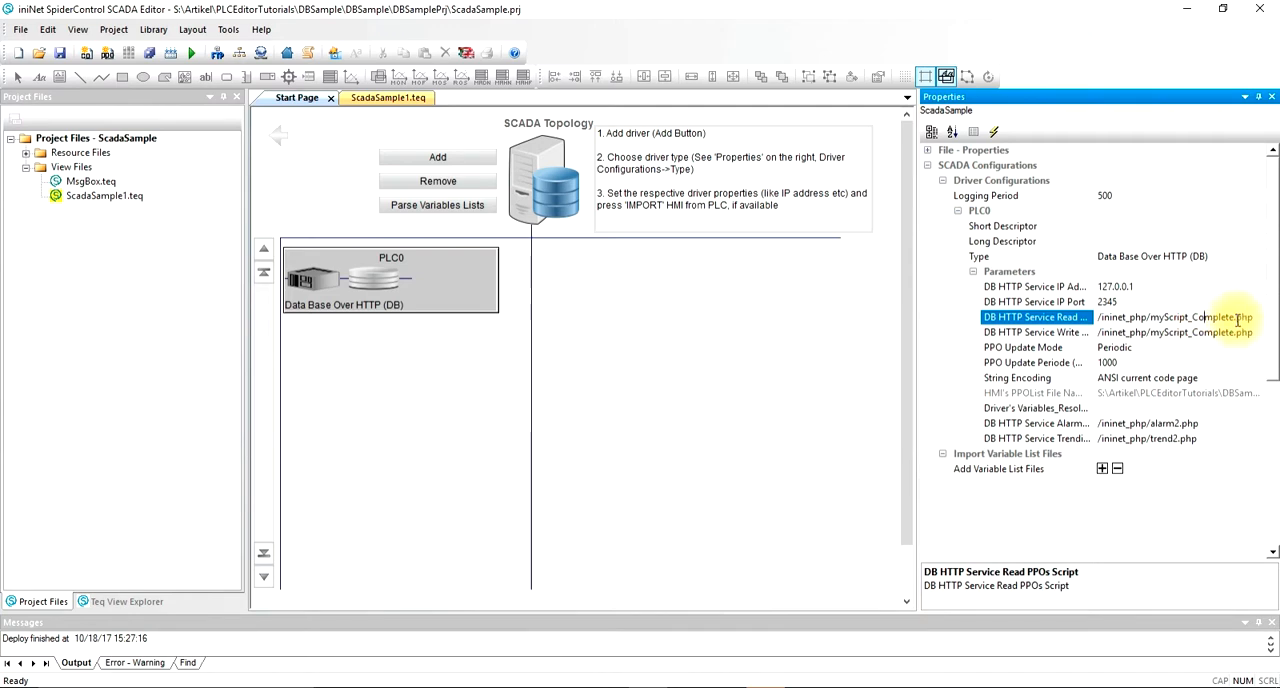
drag(1212, 318, 1152, 320)
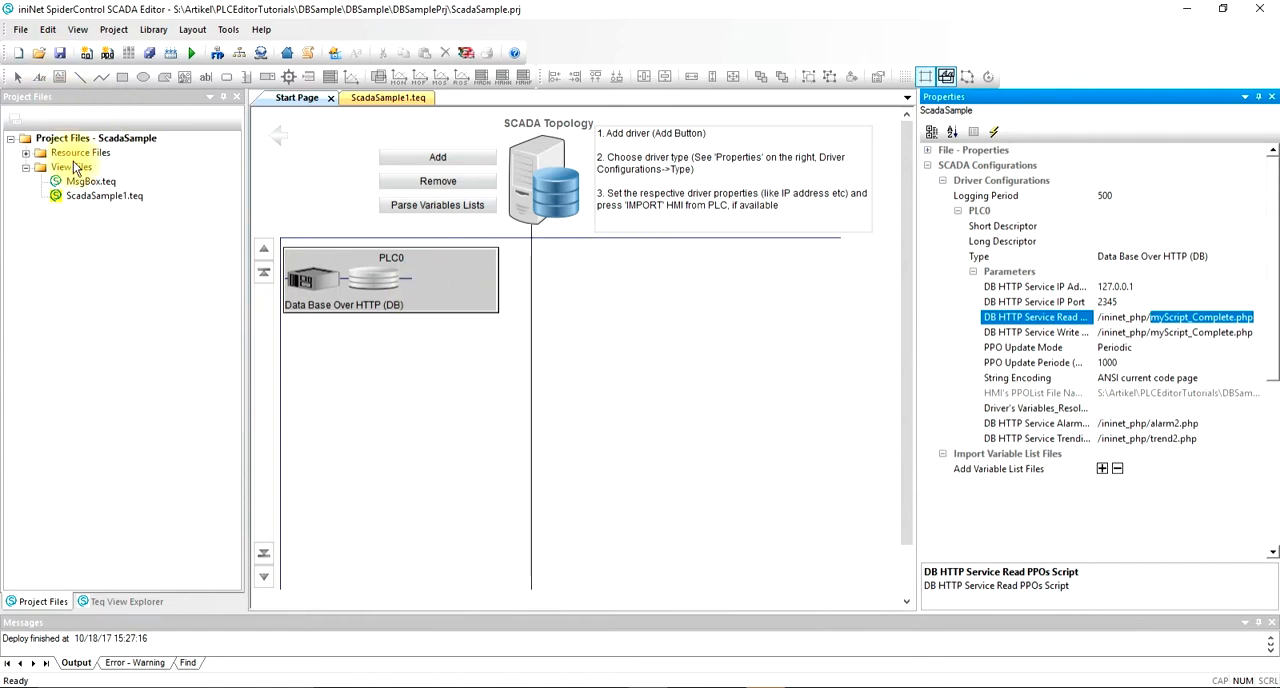
Step: Open the ScadaSample1.teq view and inspect the edit boxes for PLC0:myINT, PLC0:myFLOAT and PLC0:mySTRING
click(87, 198)
double_click(87, 198)
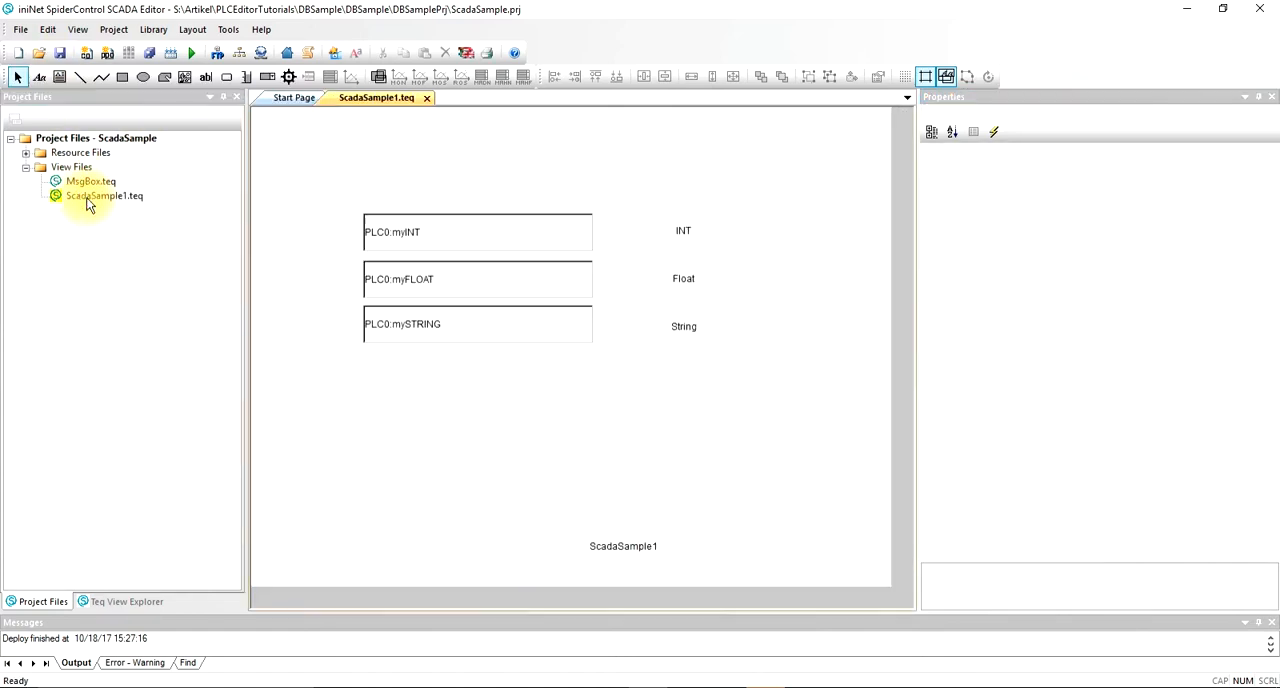
click(536, 234)
click(502, 287)
click(487, 316)
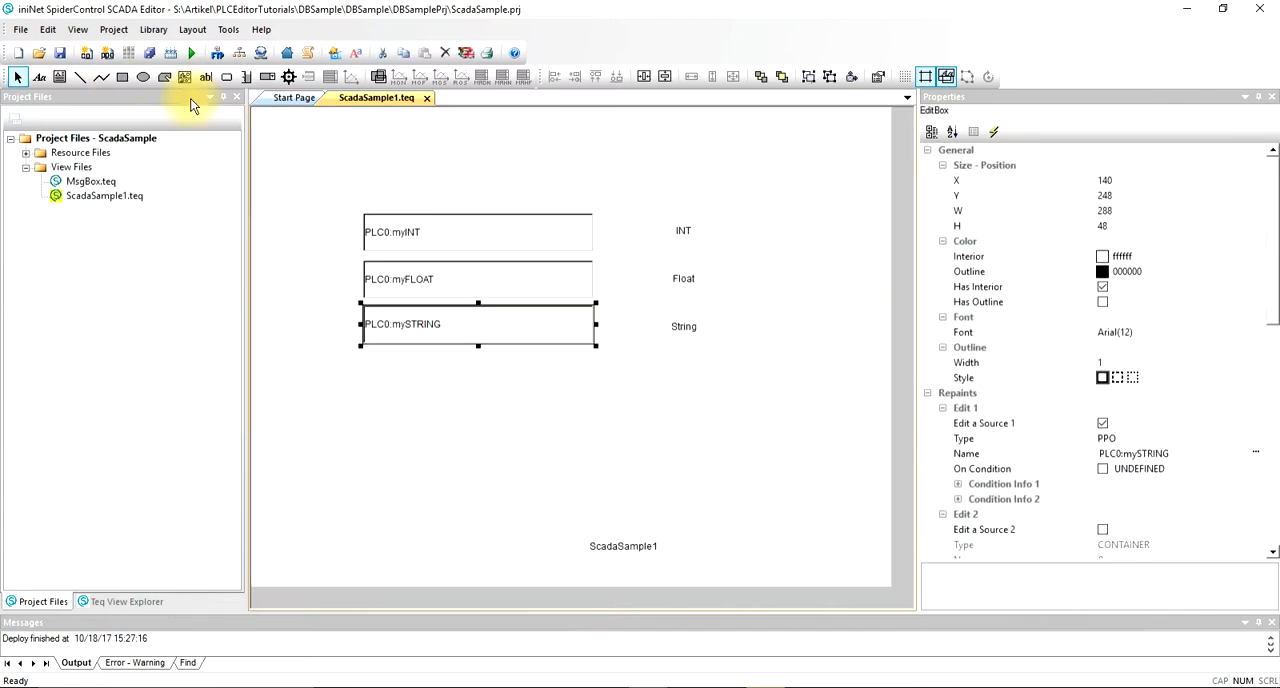
Step: Draw an edit box about 290 by 40 below the PLC0:mySTRING box, and check the variable names in phpMyAdmin's ppo_new table
click(205, 77)
drag(361, 380, 596, 422)
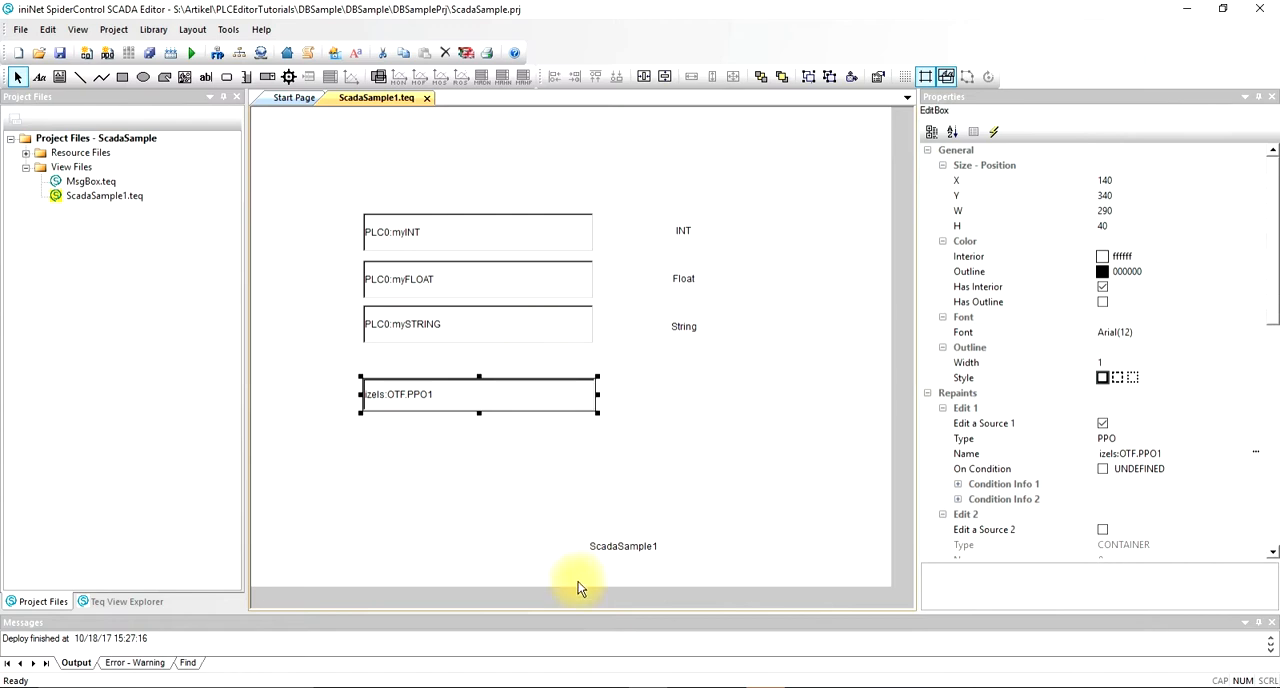
click(458, 687)
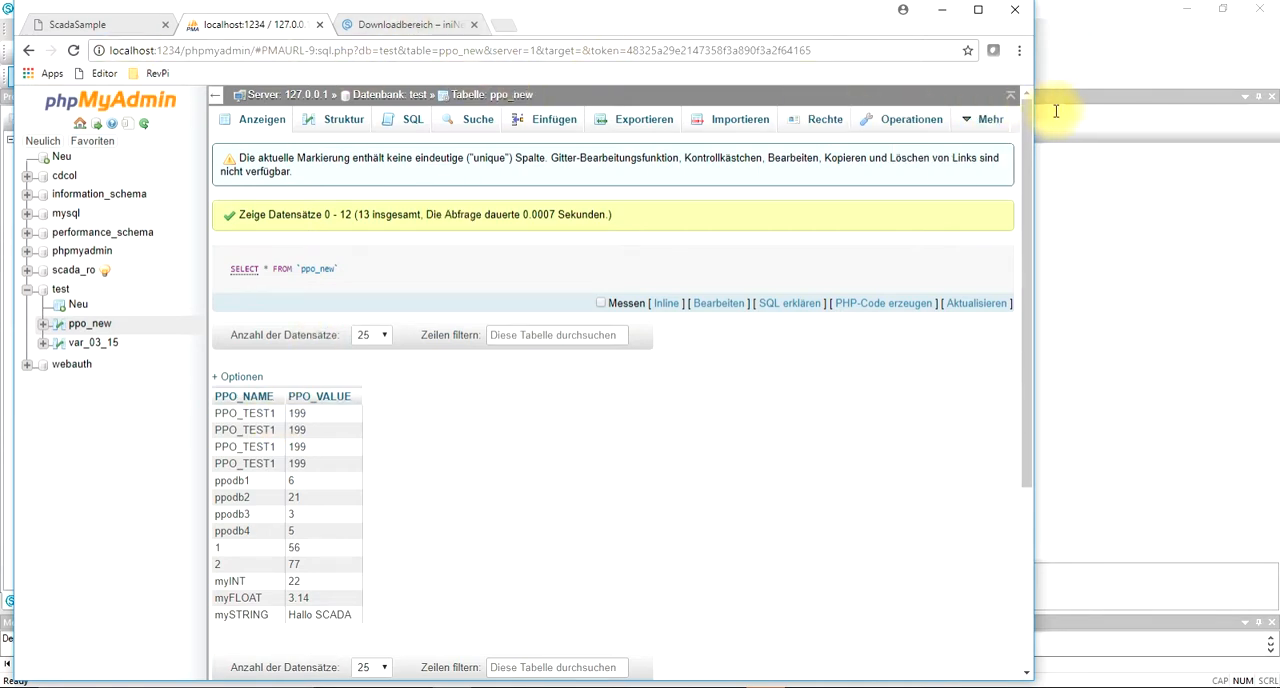
click(1077, 72)
Step: Set the Edit 1 source name of the new edit box to PLC0:PPO_TEST1
click(514, 383)
click(980, 453)
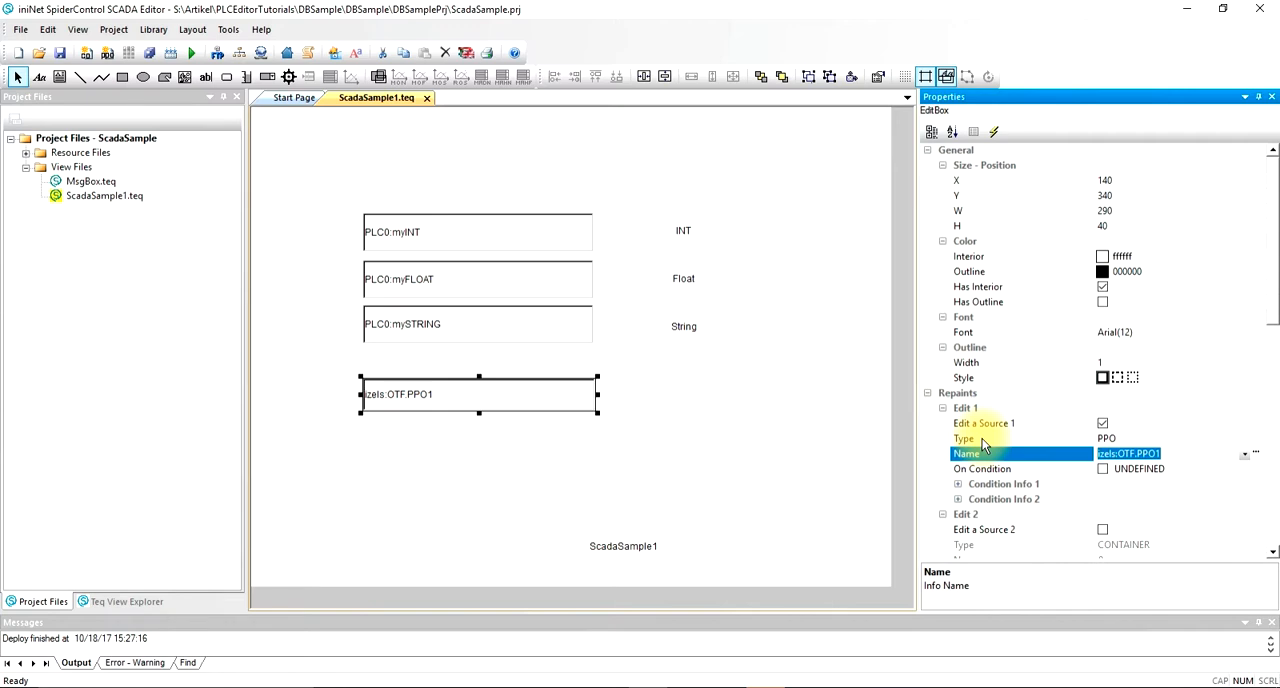
text(PLC0:)
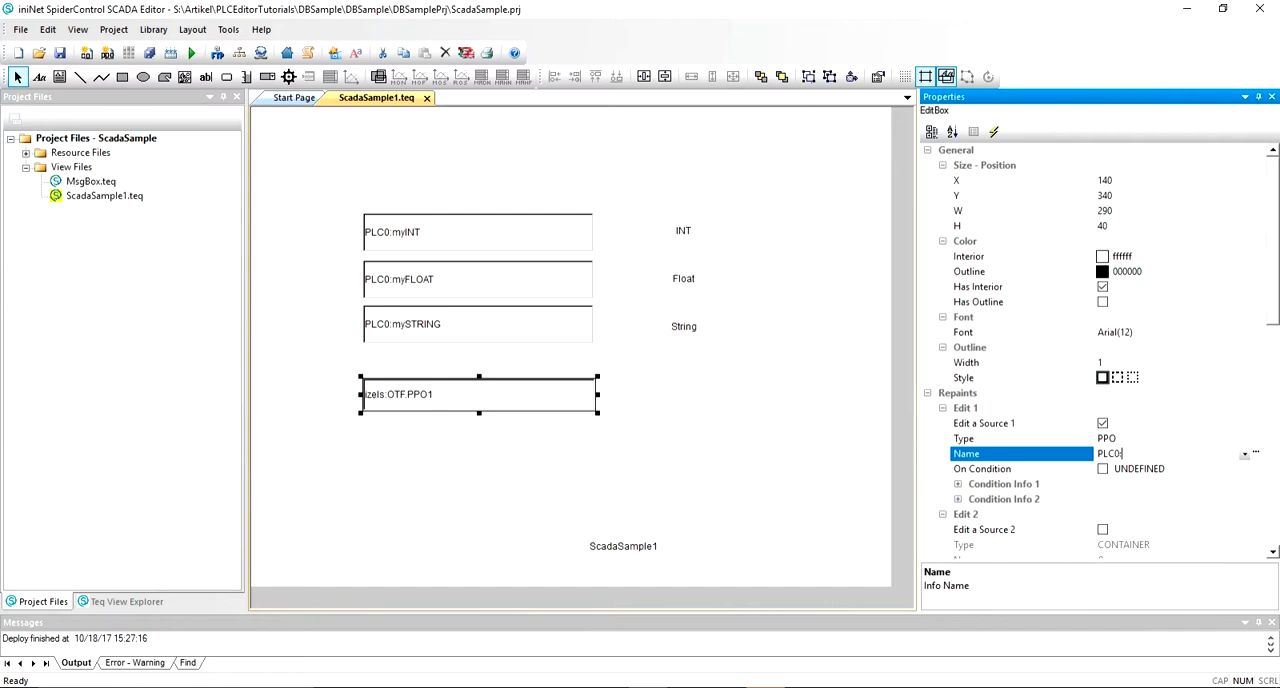
text(PPO_TEST1)
key(Return)
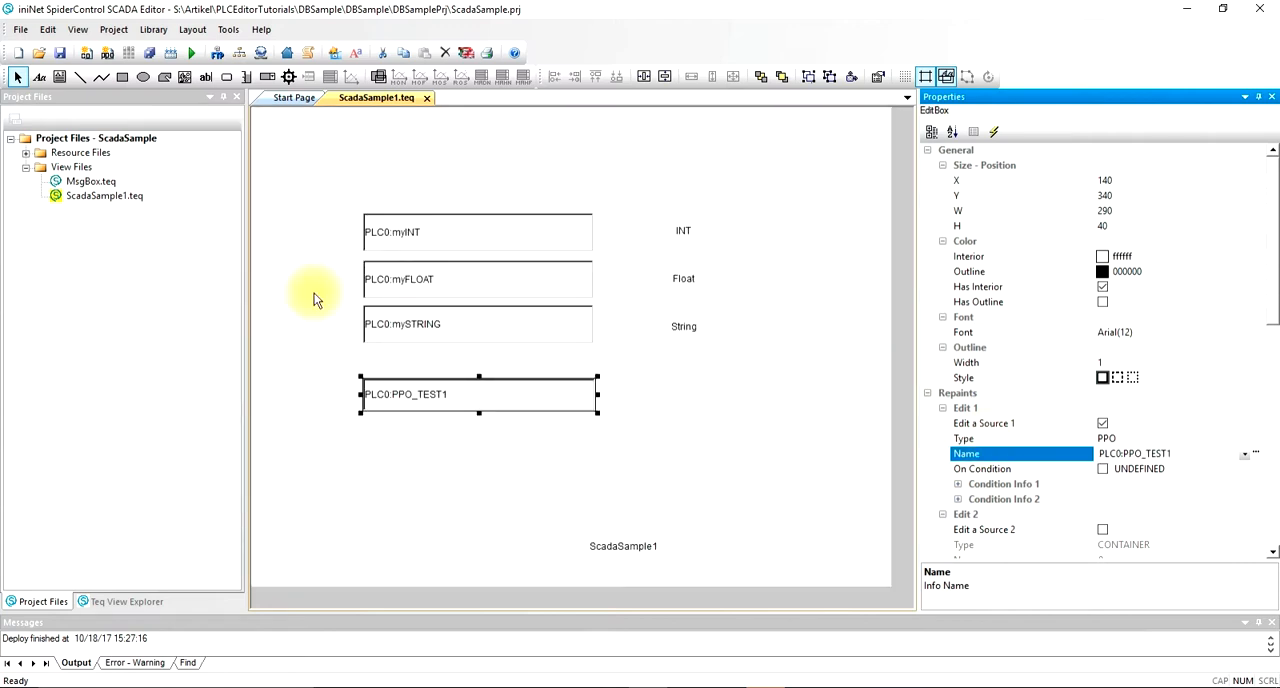
Step: Compare the variable name with the ppo_new table in the browser, and deploy the project from the SCADA Editor to D:\WWW\HMI
click(447, 681)
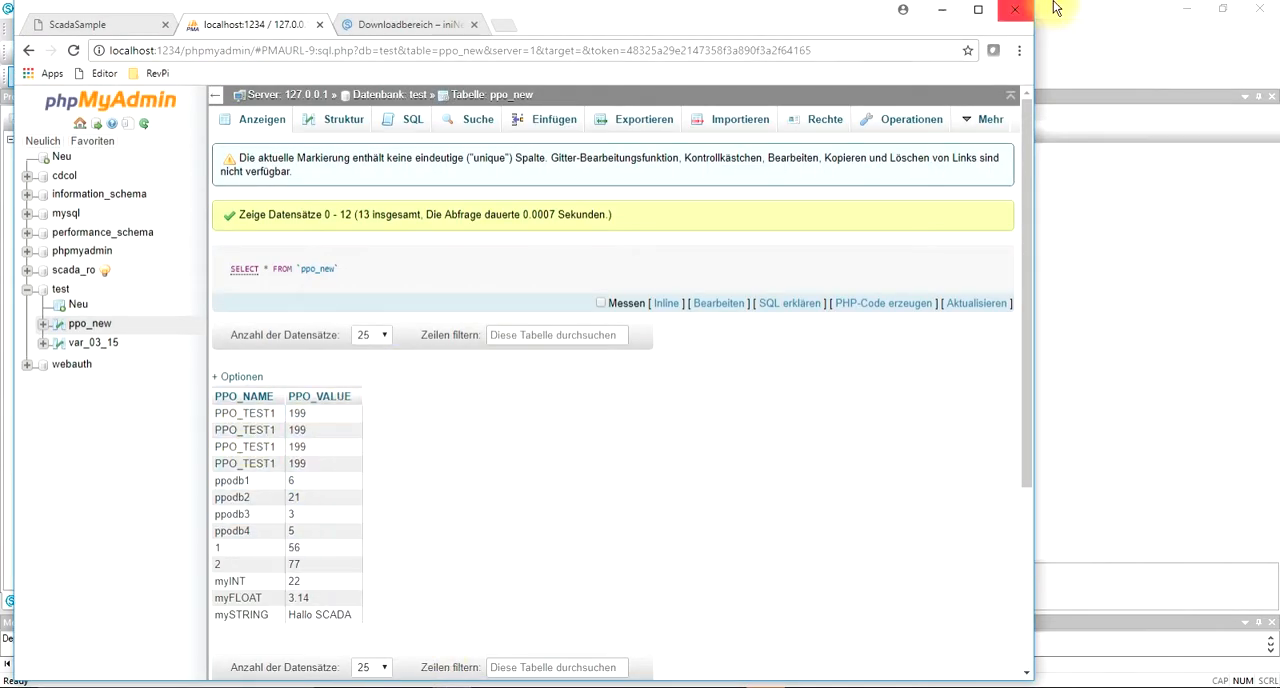
click(1100, 14)
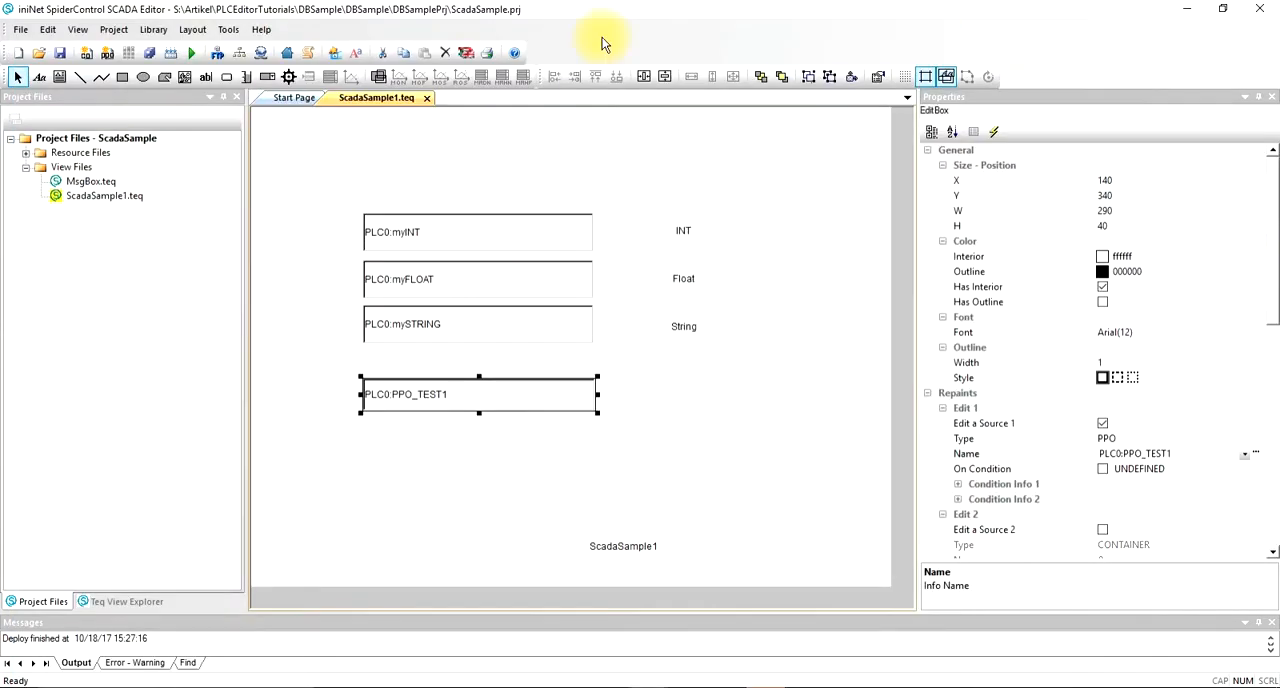
click(240, 54)
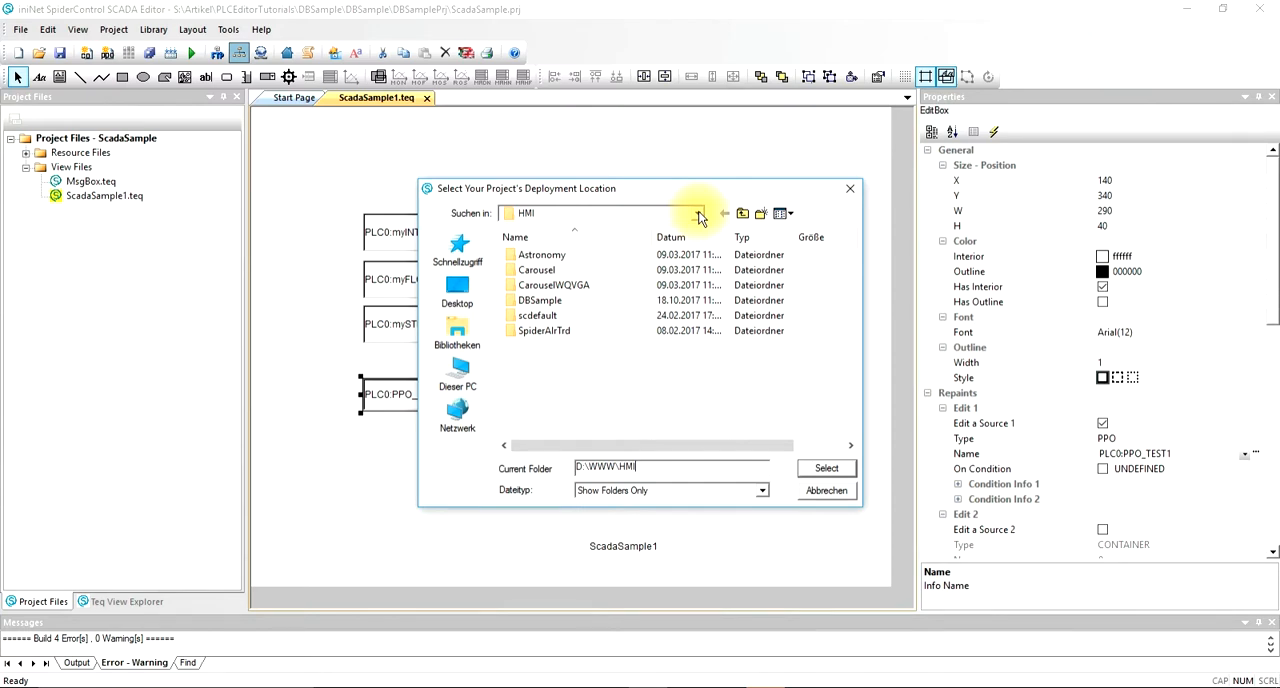
click(822, 467)
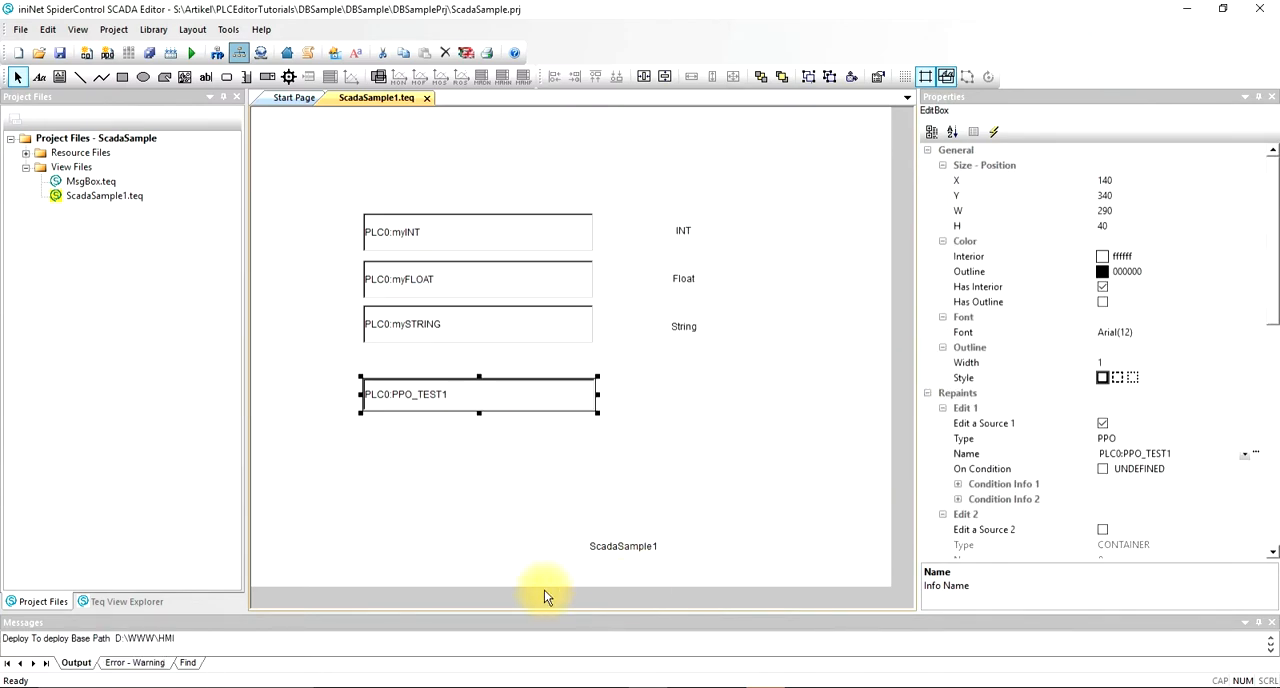
Step: Switch to the browser and reload the ScadaSample page to load the newly deployed view
click(460, 682)
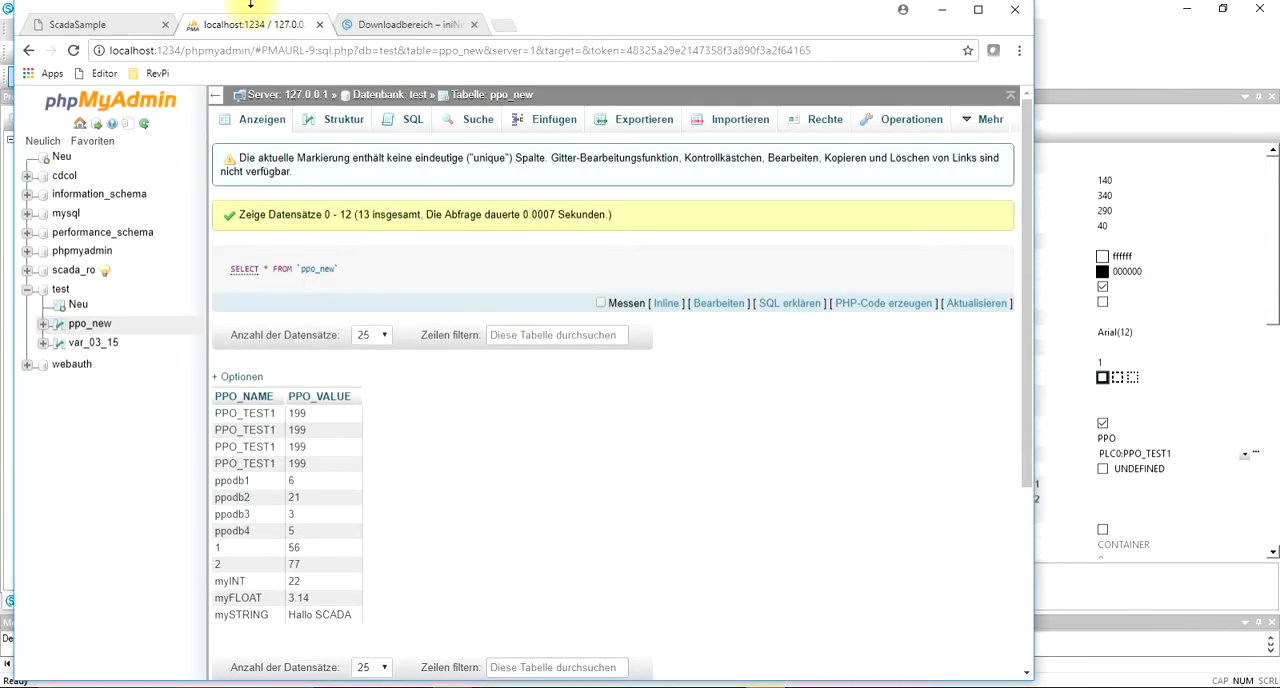
click(140, 24)
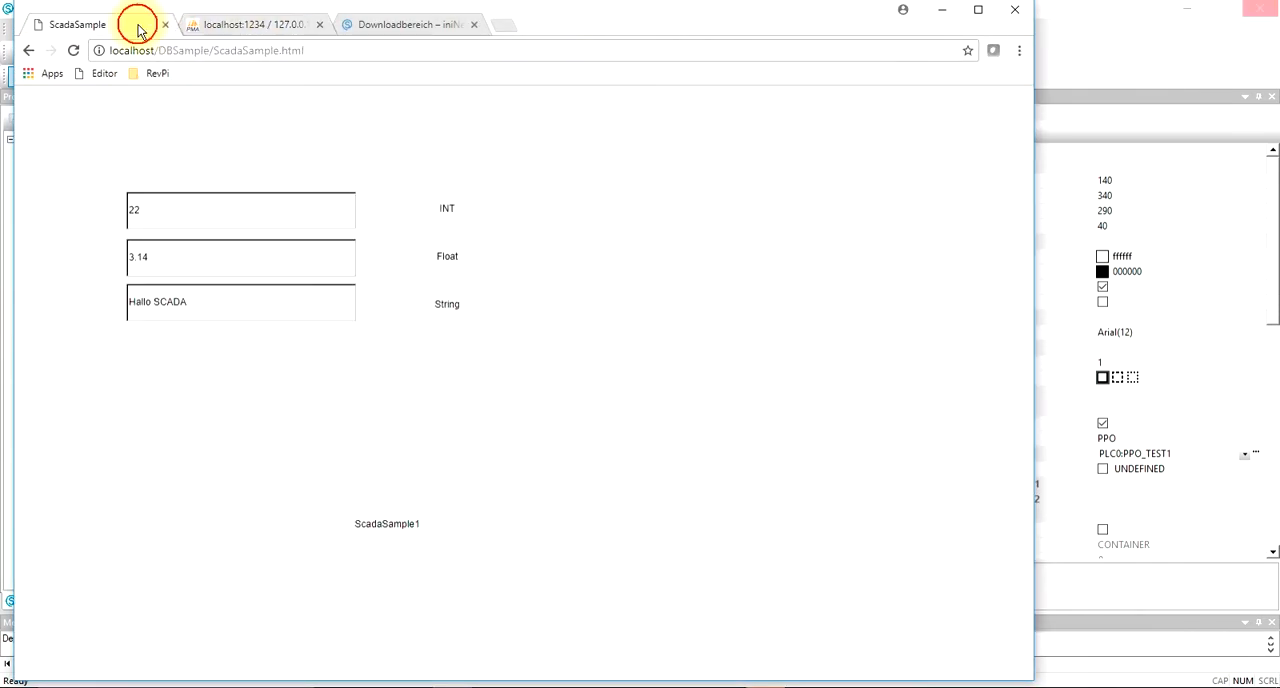
click(72, 50)
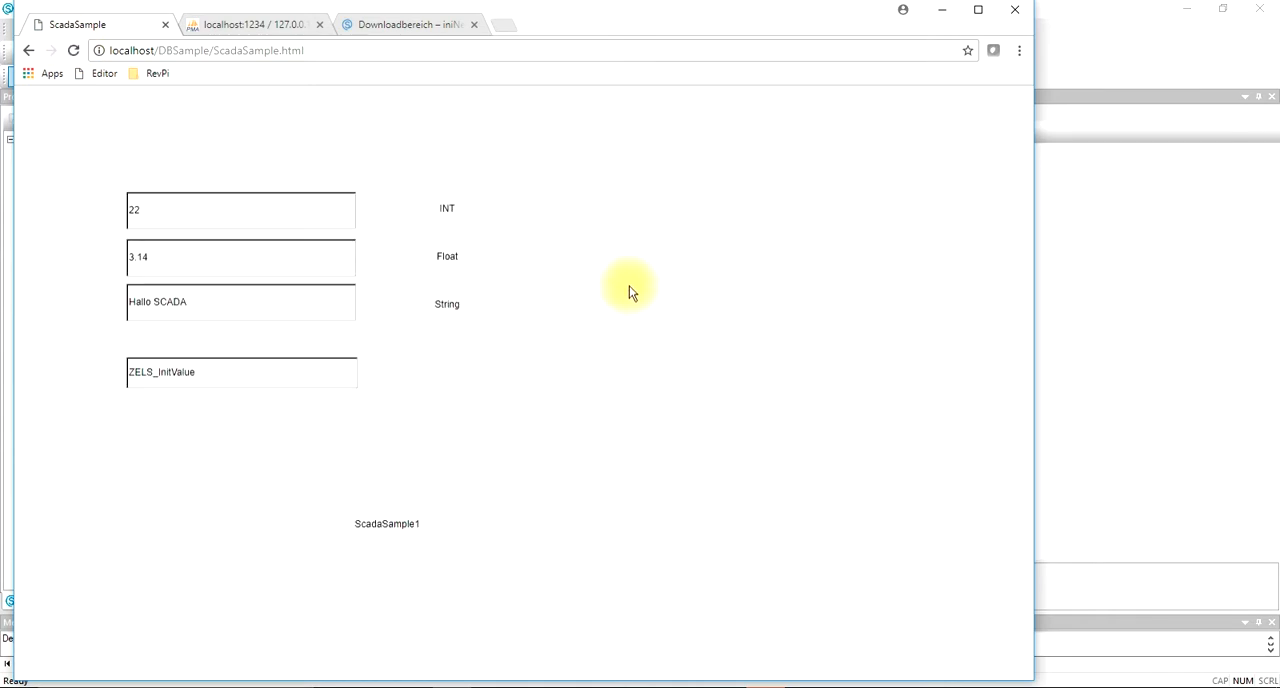
Step: Set the value in the new PPO_TEST1 edit box to 233, and refresh the ppo_new table in phpMyAdmin
double_click(241, 370)
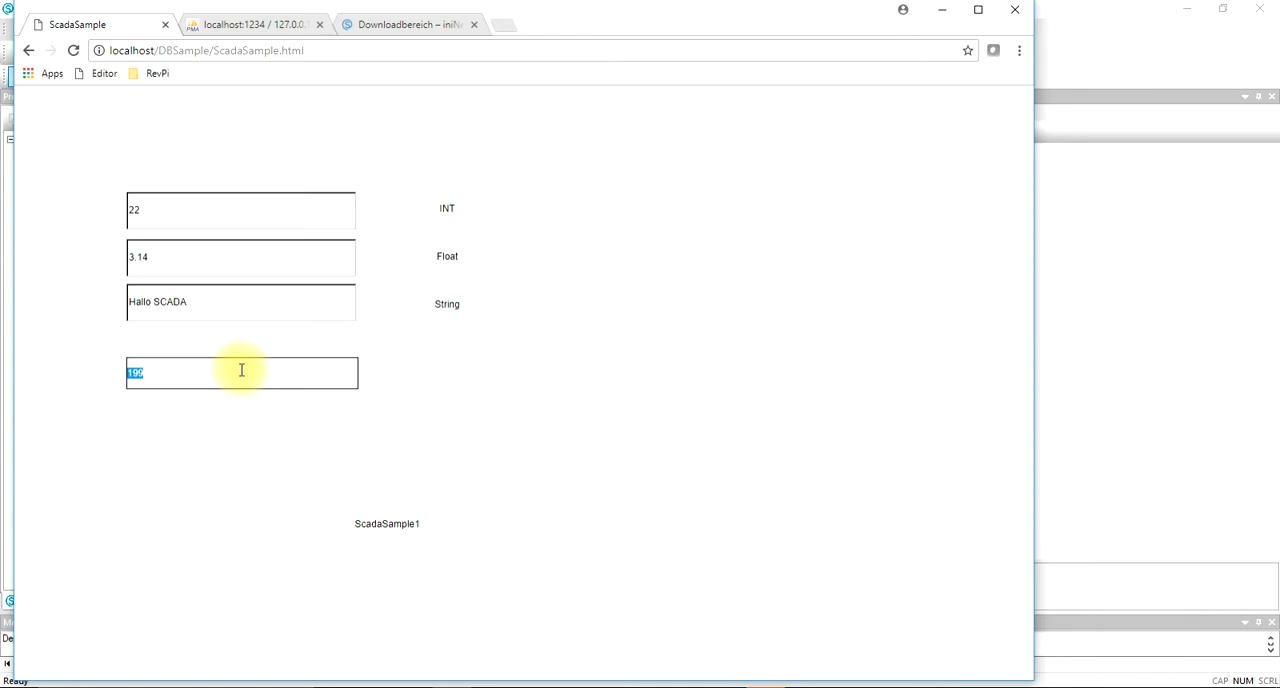
text(233)
key(Return)
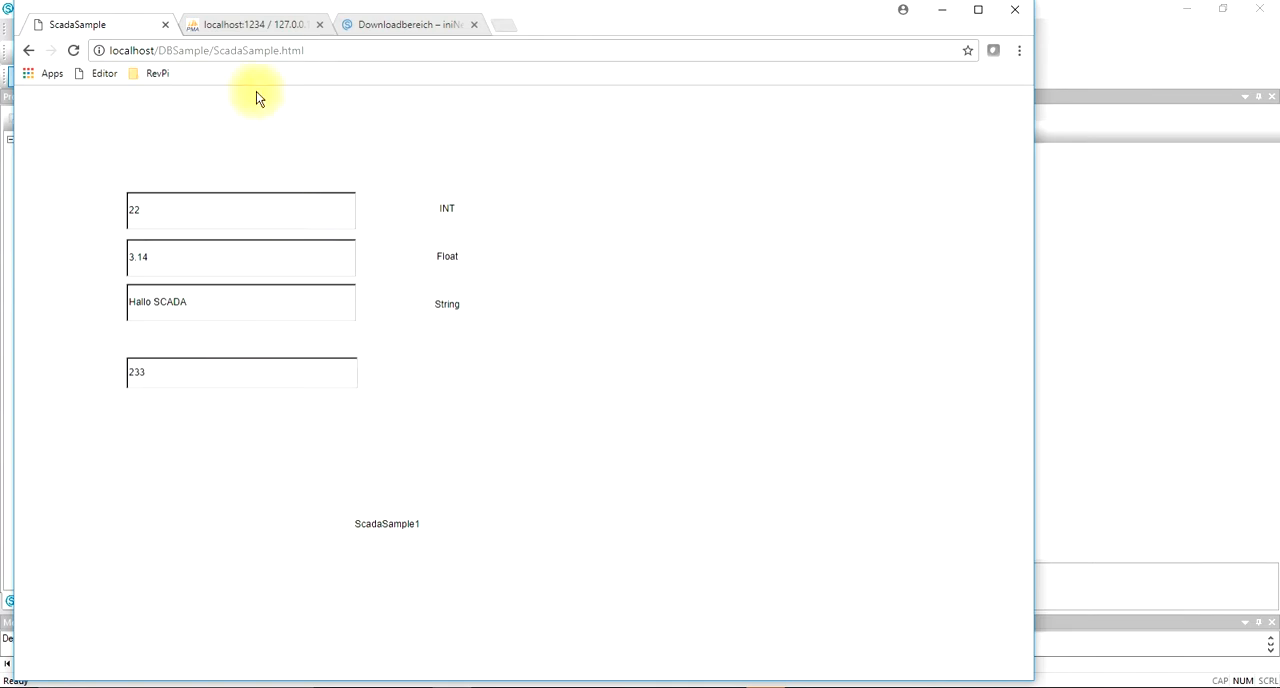
click(281, 26)
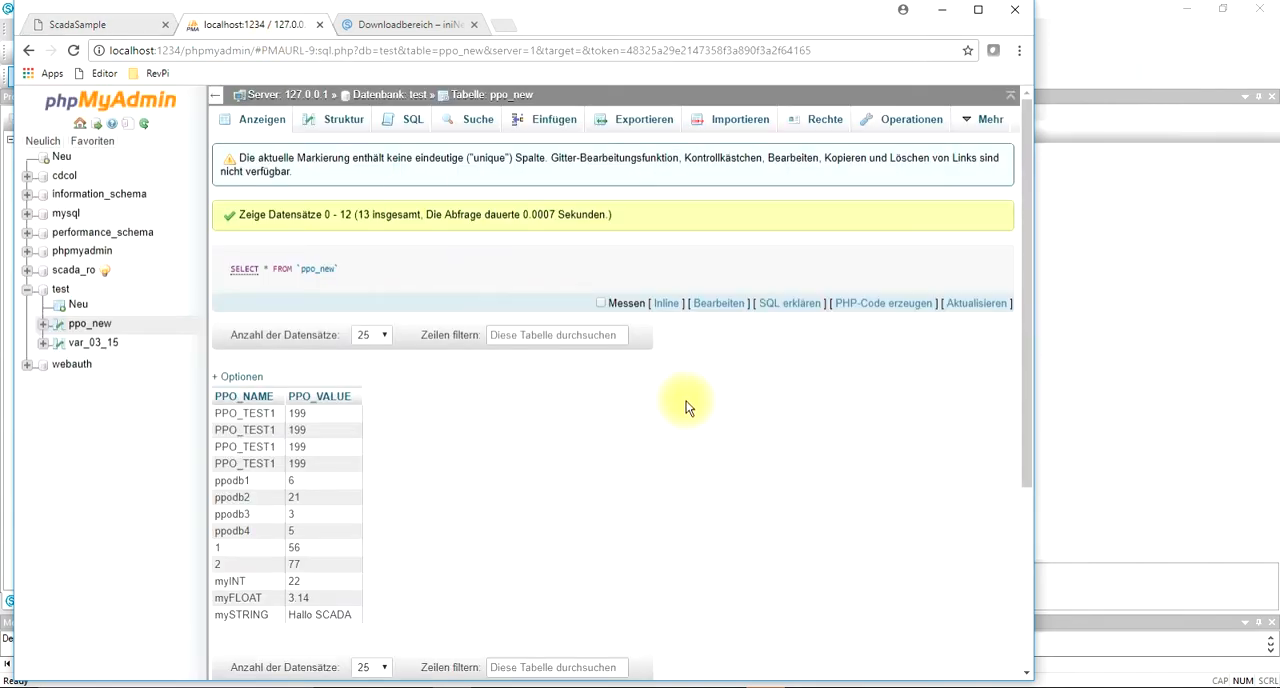
click(971, 306)
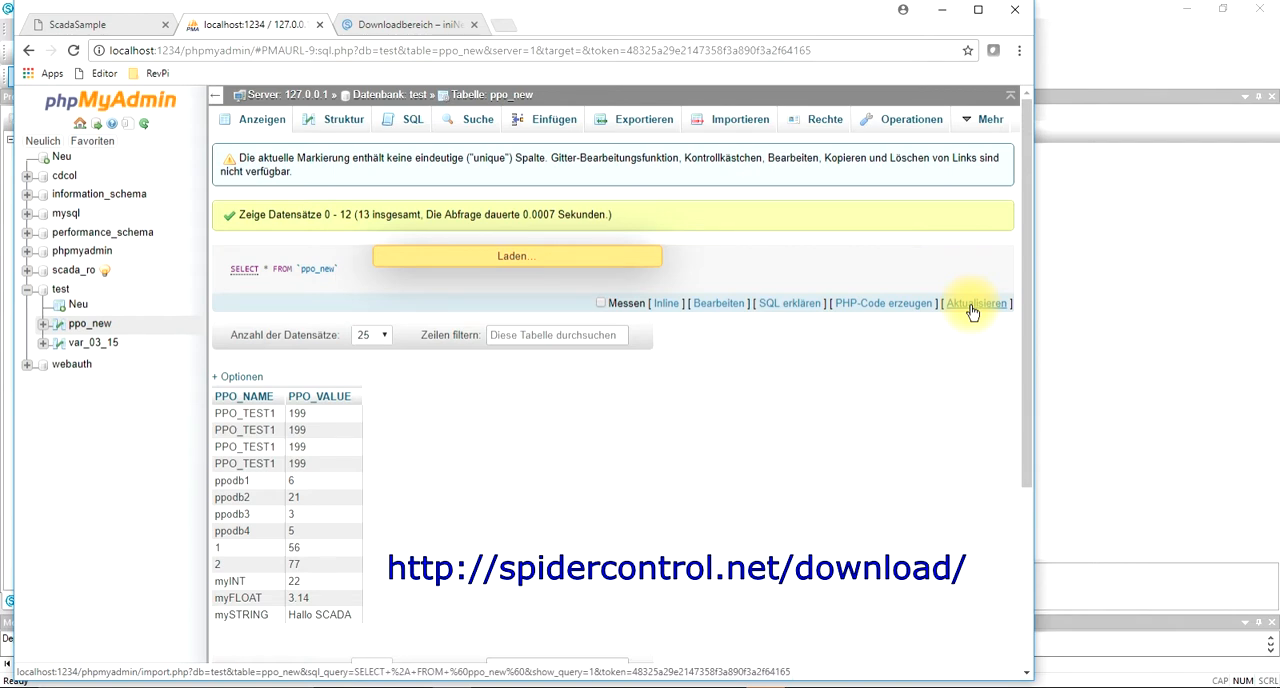